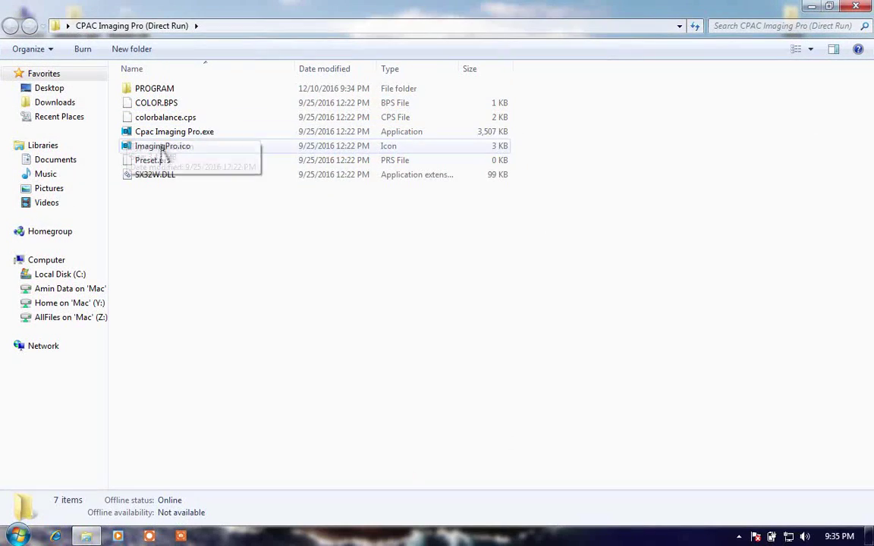
Launch Cpac Imaging Pro.exe from the CPAC Imaging Pro (Direct Run) folder and allow it to run despite the security warning.
double_click(176, 133)
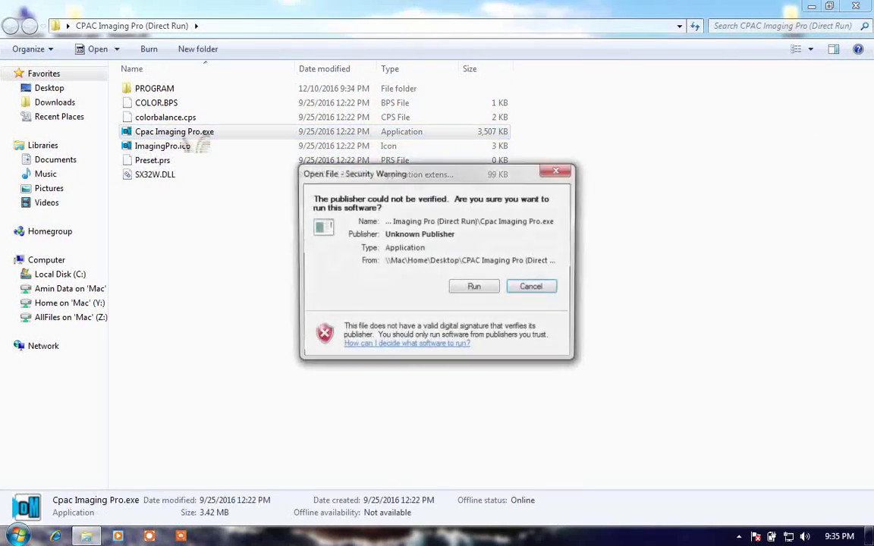
left_click(473, 289)
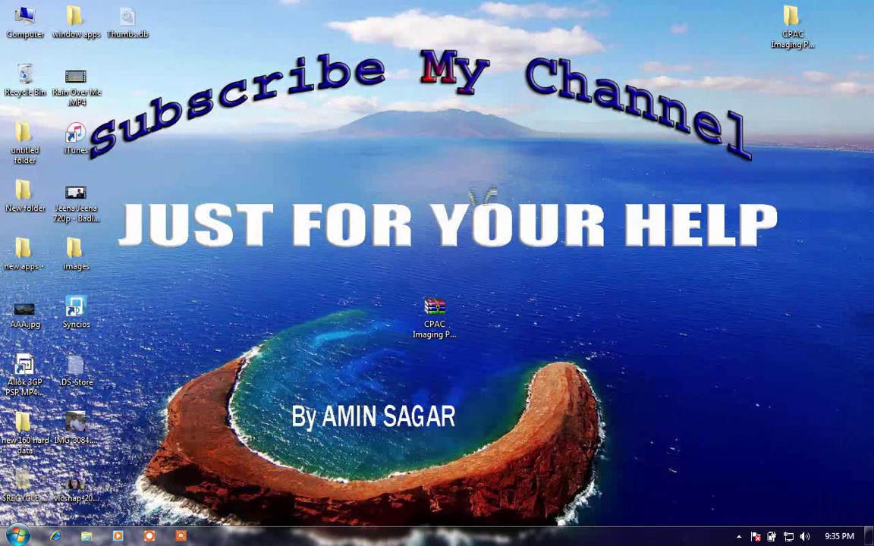
Place the CPAC Imaging Pro (Direct Run).zip archive below the CPAC folder on the desktop and empty the Recycle Bin.
left_click_drag(433, 311, 795, 102)
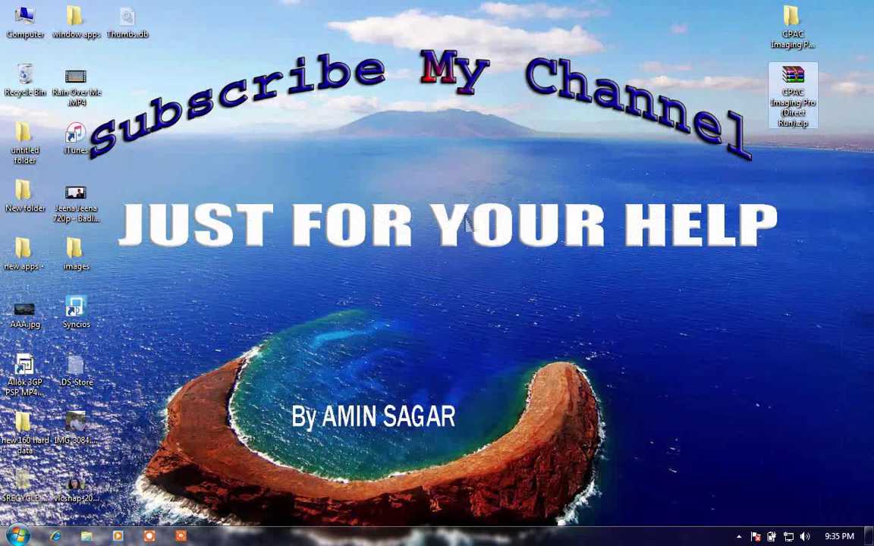
left_click_drag(819, 187, 113, 270)
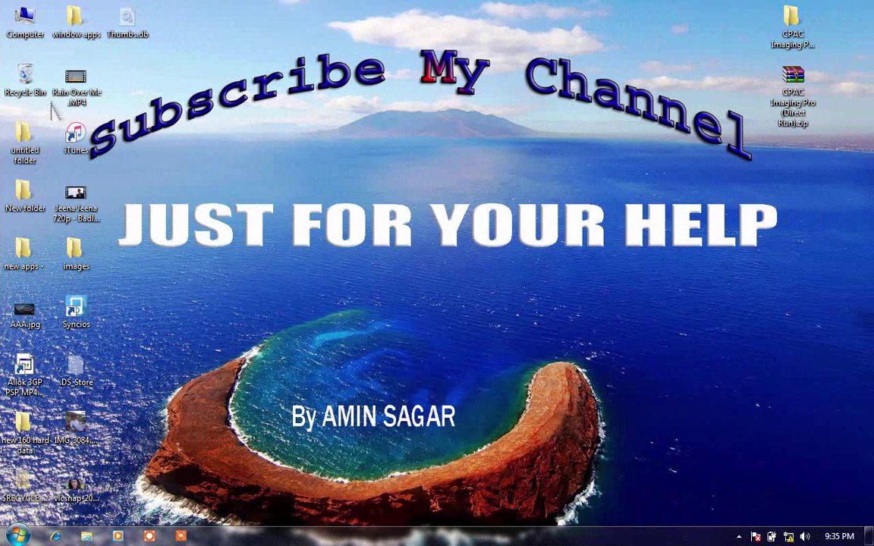
right_click(27, 78)
left_click(47, 100)
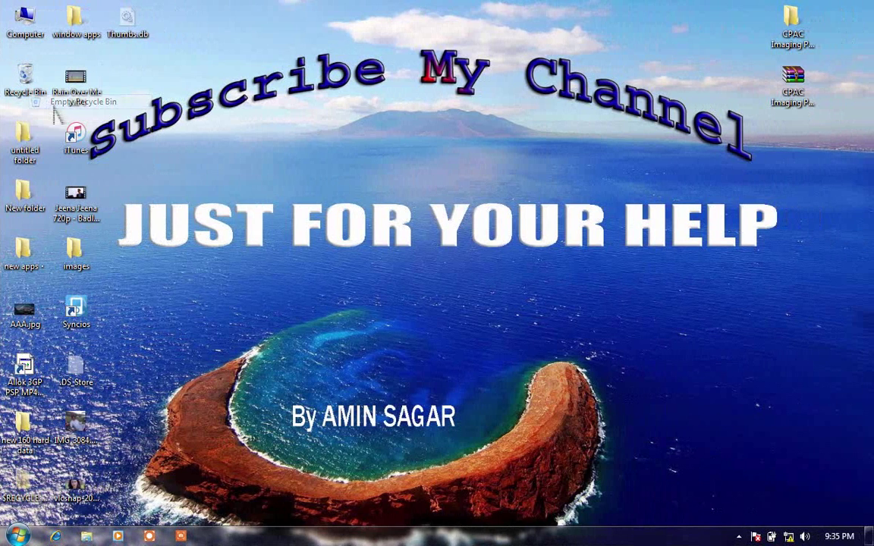
left_click(485, 283)
key("ctrl+Up")
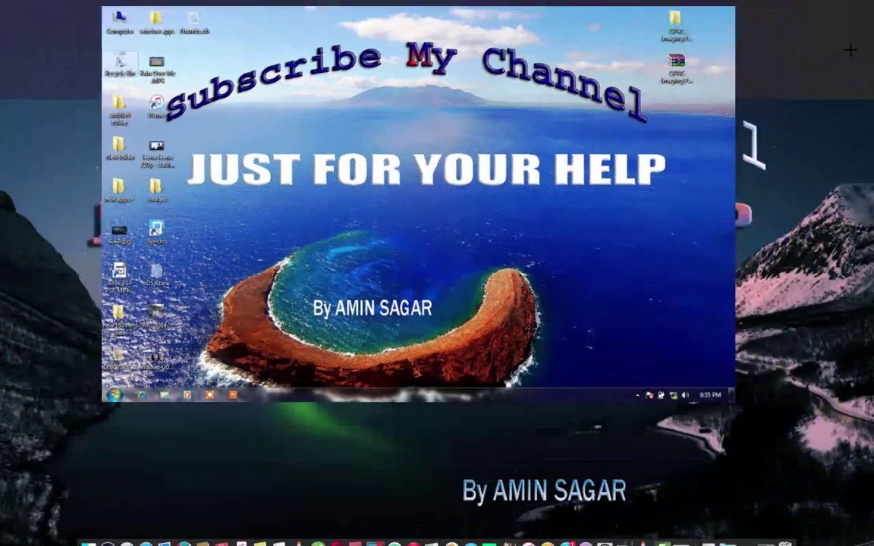
key("ctrl+Left")
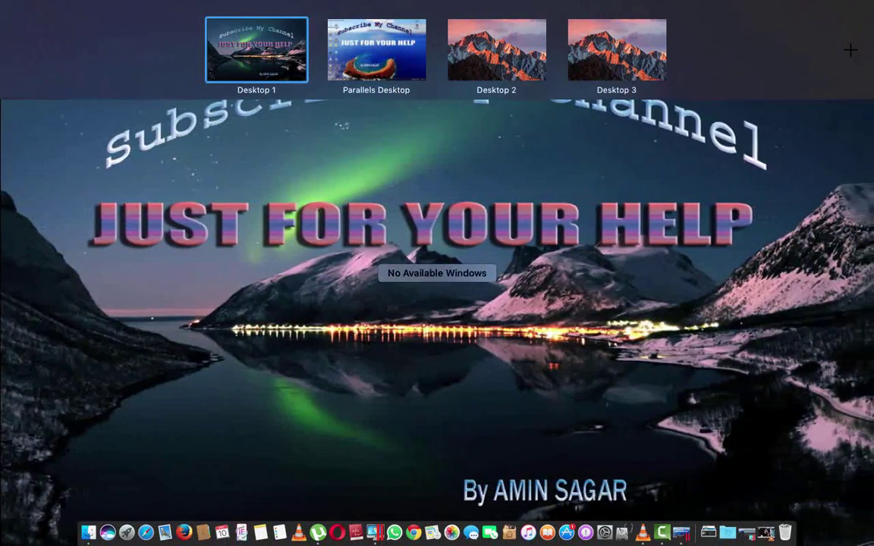
key("ctrl+Right")
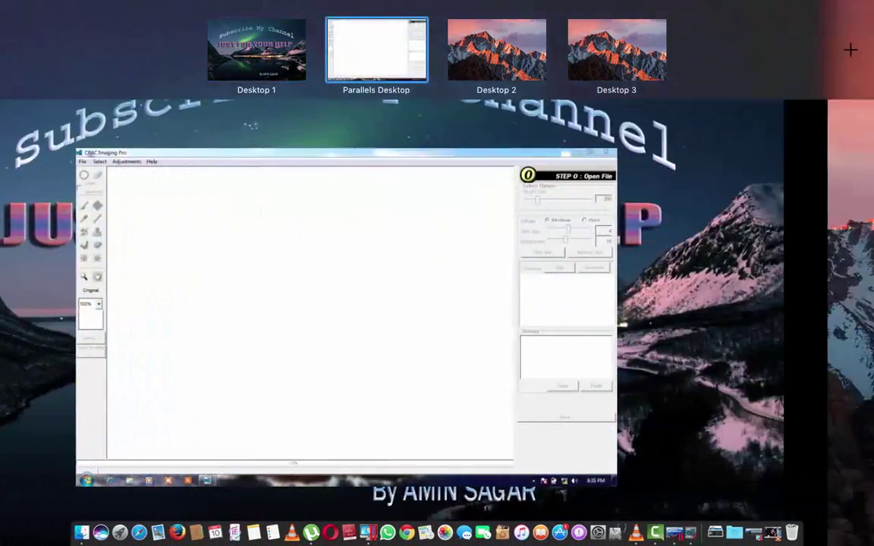
key("ctrl+Up")
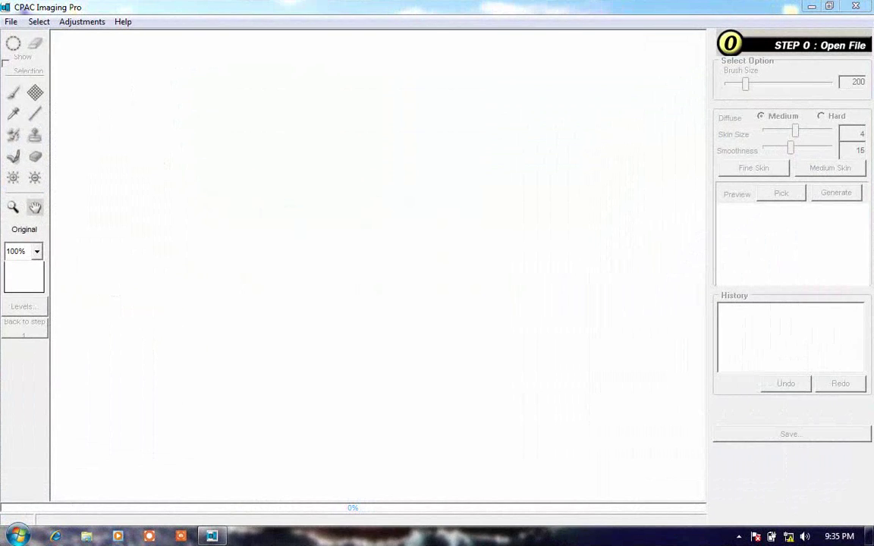
Open the photo IMG_3084.JPG from the Desktop in CPAC Imaging Pro.
left_click(10, 22)
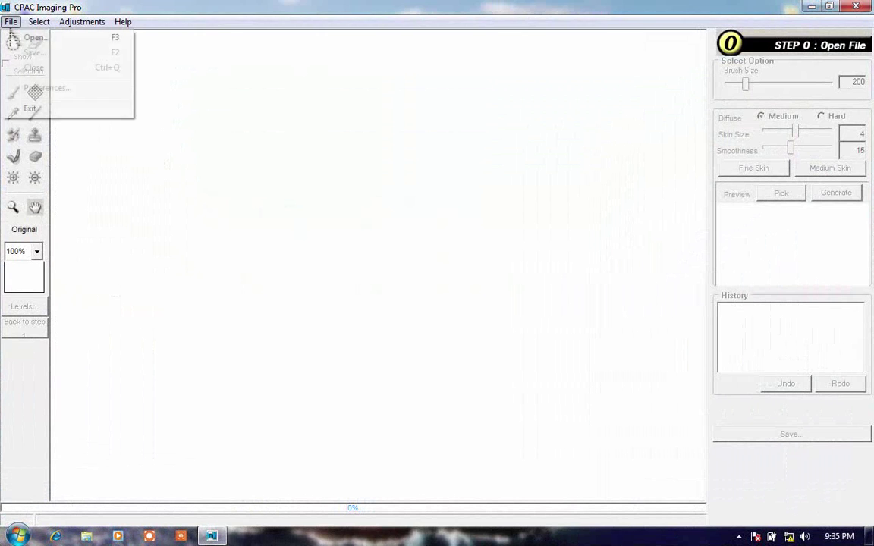
left_click(30, 38)
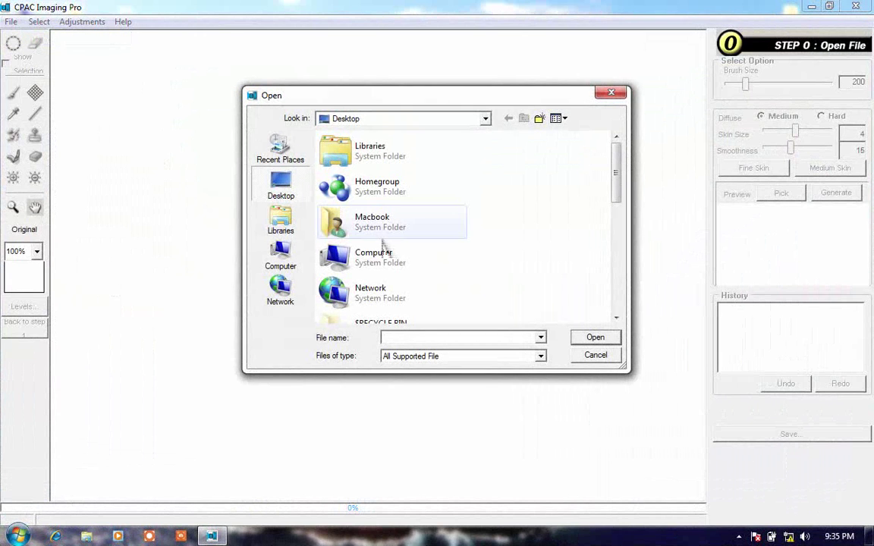
scroll(402, 273, "down", 5)
left_click(359, 311)
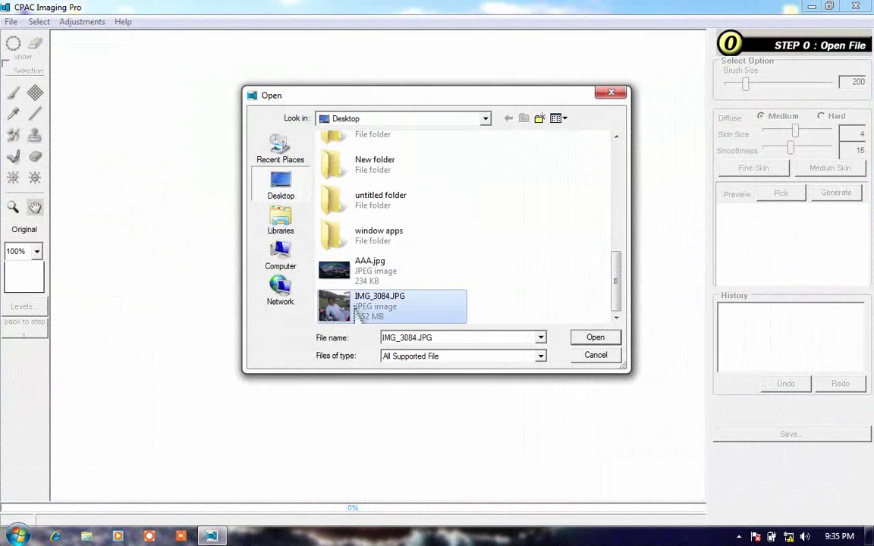
left_click(595, 338)
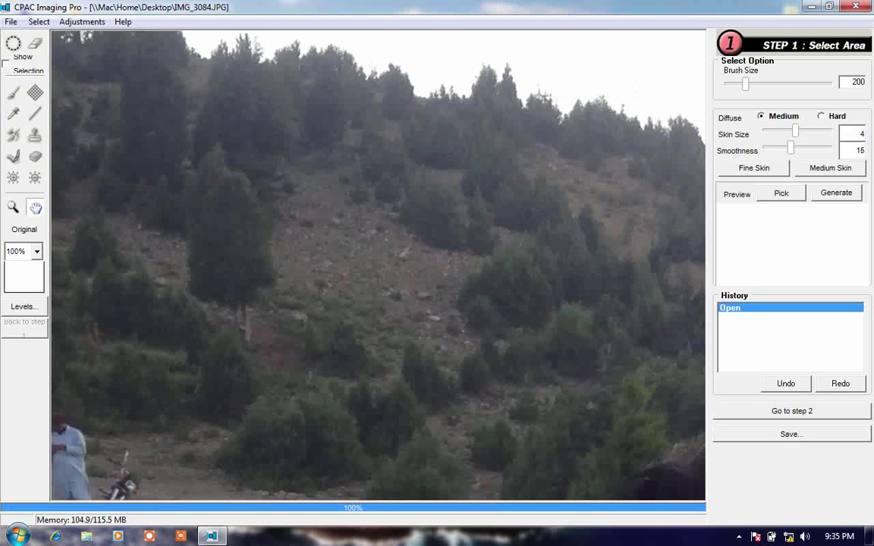
Set the photo's zoom to 66% and bring the man's whole face into view.
left_click(36, 251)
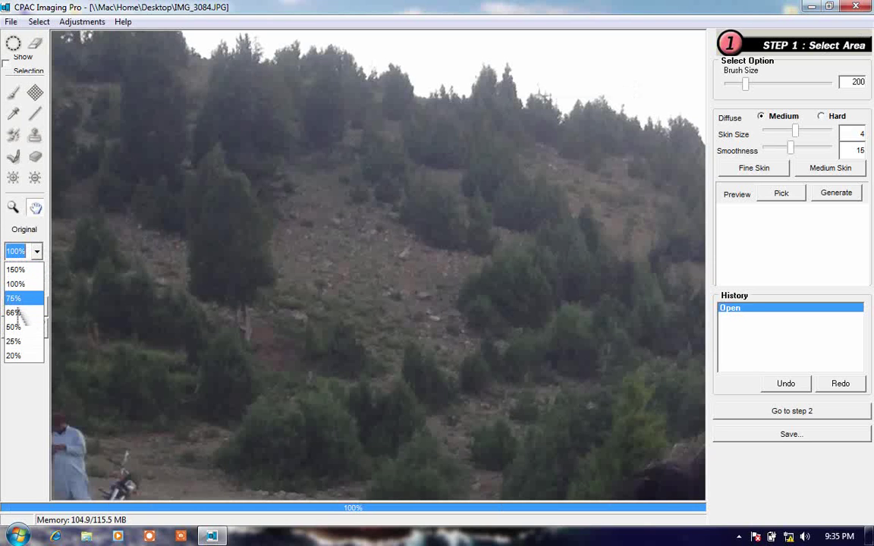
left_click(21, 299)
left_click(36, 252)
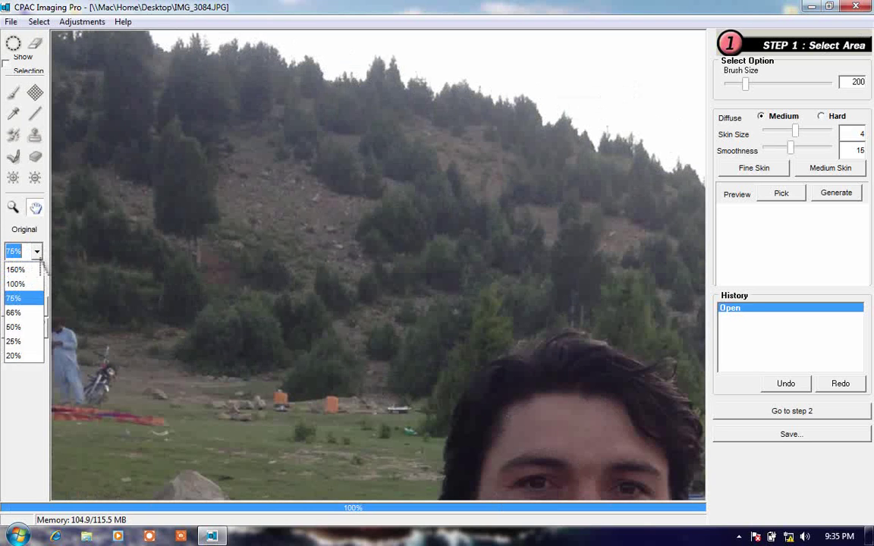
left_click(17, 308)
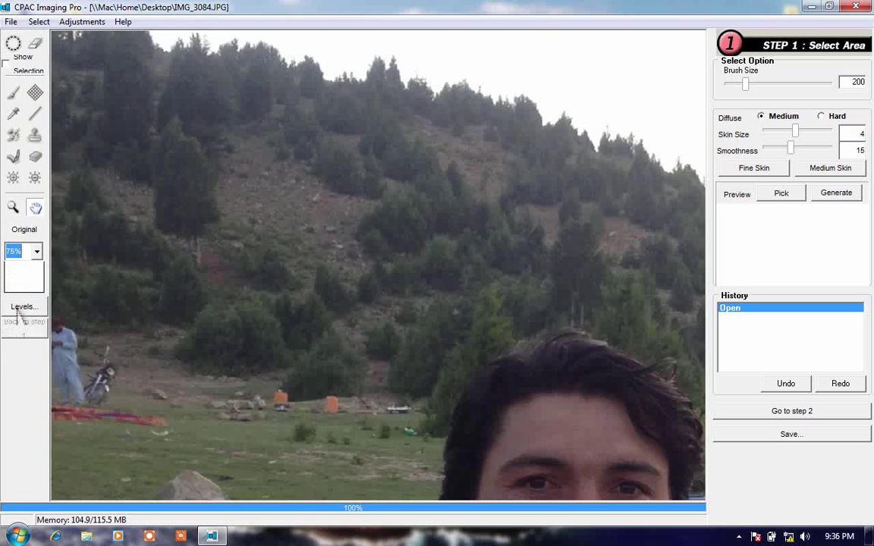
left_click(36, 251)
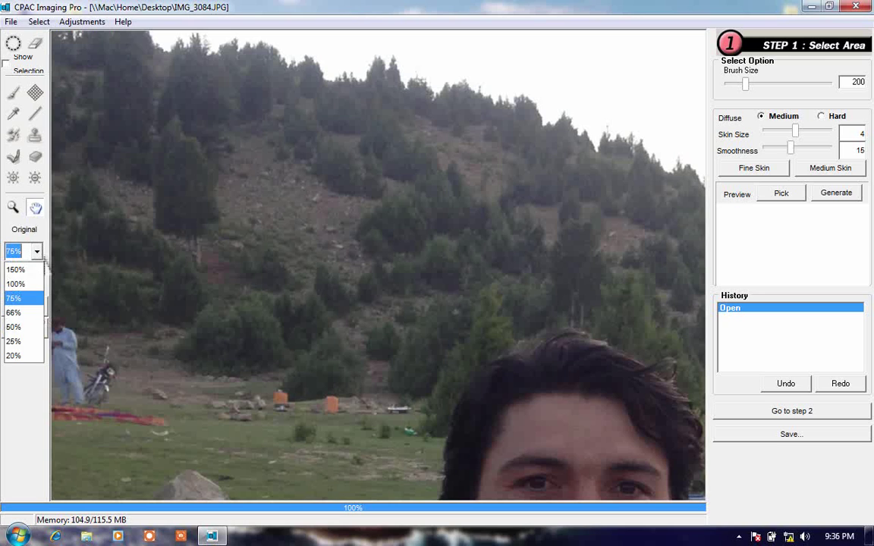
left_click(22, 317)
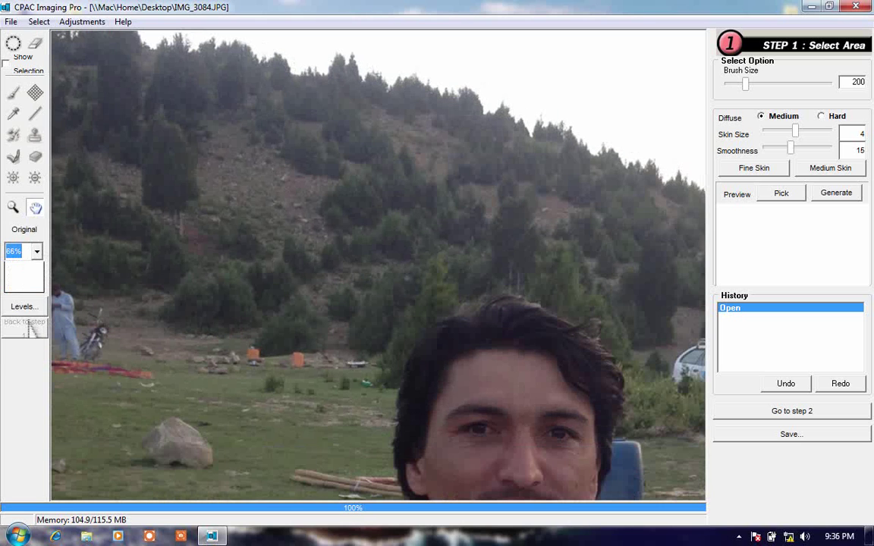
left_click(36, 251)
left_click(36, 251)
left_click(37, 251)
left_click(37, 254)
left_click_drag(455, 379, 287, 149)
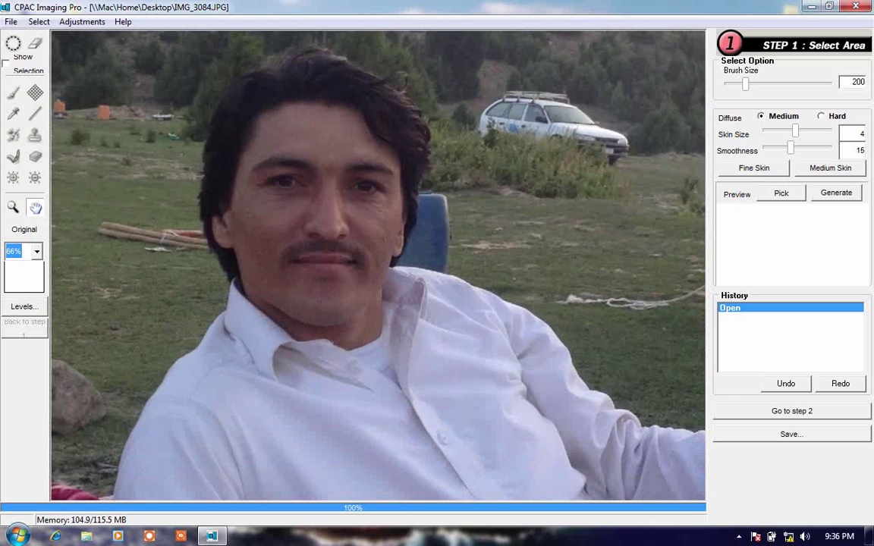
Paint a selection over the man's whole face and neck with the Select tool.
left_click(14, 43)
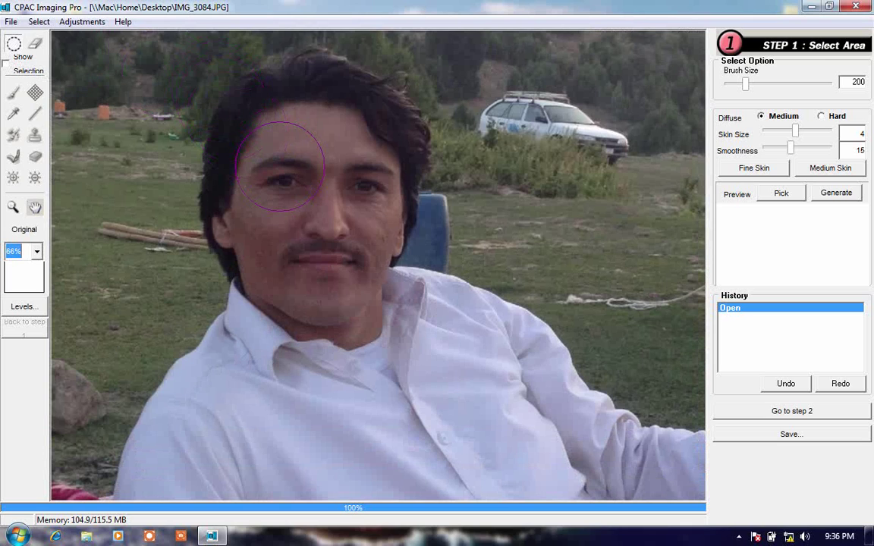
mouse_move(293, 152)
left_mouse_down()
mouse_move(340, 159)
mouse_move(342, 197)
mouse_move(357, 227)
mouse_move(355, 261)
mouse_move(334, 292)
mouse_move(245, 159)
mouse_move(247, 221)
mouse_move(236, 205)
mouse_move(263, 250)
mouse_move(254, 239)
mouse_move(262, 270)
mouse_move(350, 307)
mouse_move(328, 308)
mouse_move(344, 285)
mouse_move(310, 242)
mouse_move(278, 154)
left_mouse_up()
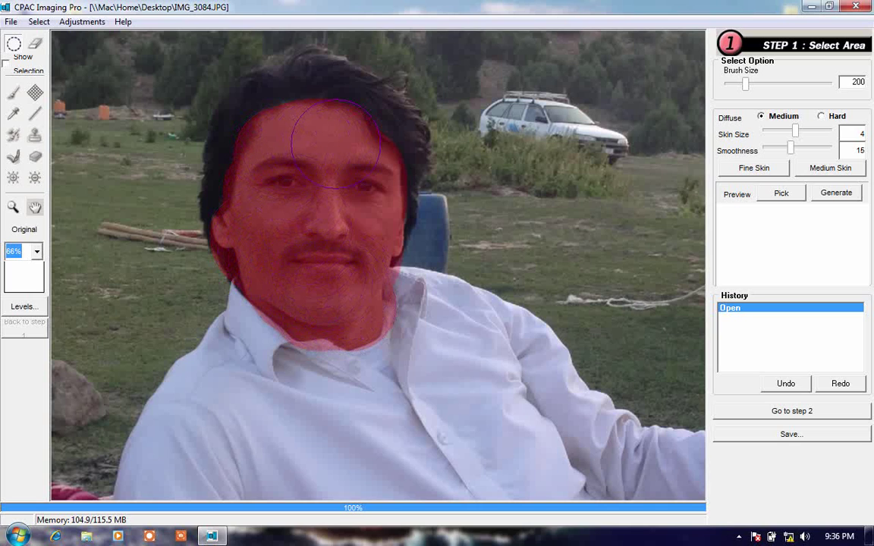
left_click_drag(336, 145, 334, 143)
Erase the excess selection from the shirt collar and from the hair along the edges of the face.
left_click(35, 43)
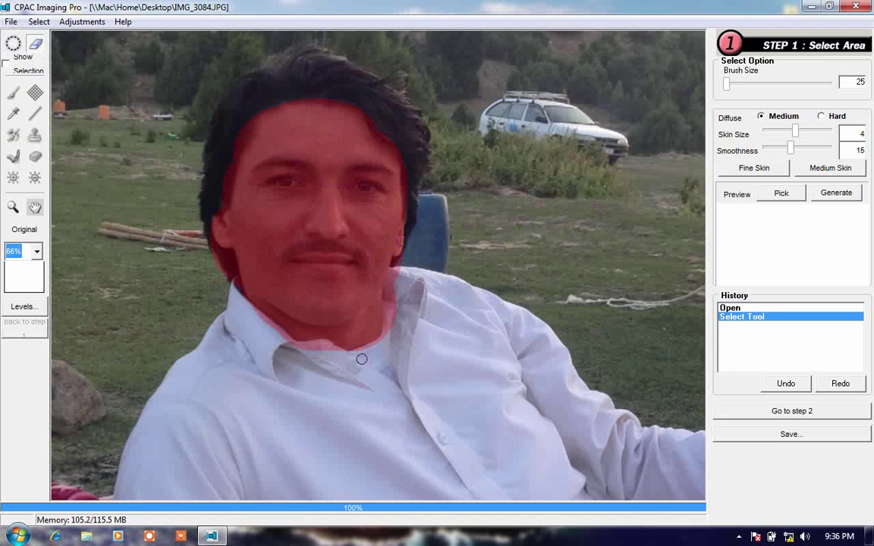
left_click_drag(389, 307, 398, 269)
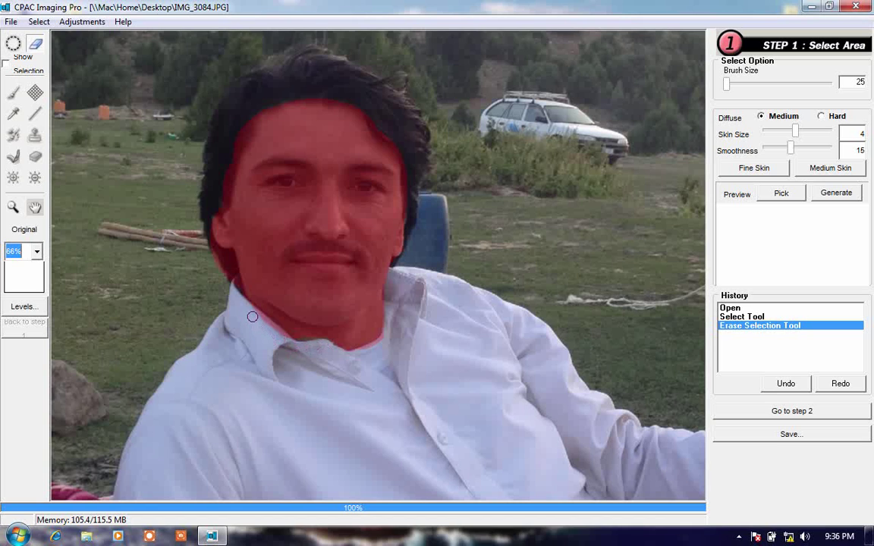
left_click_drag(279, 332, 257, 323)
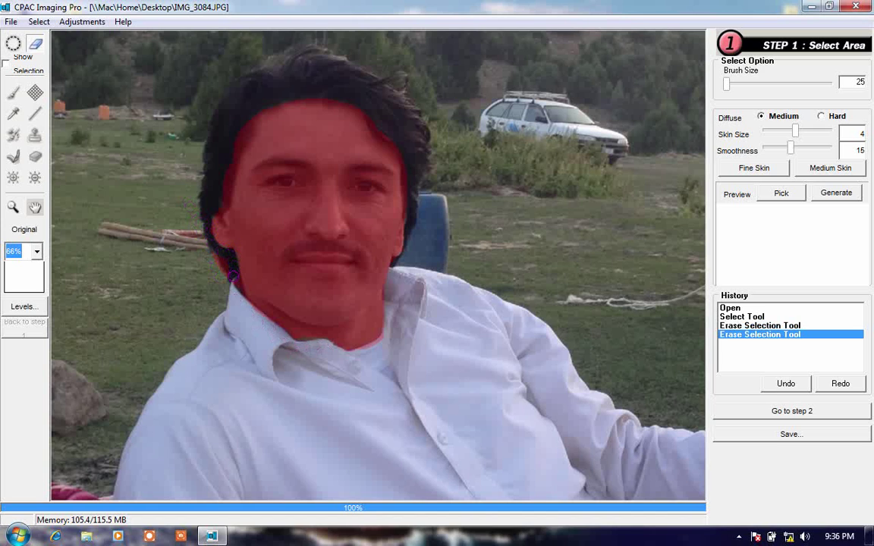
left_click_drag(211, 256, 199, 122)
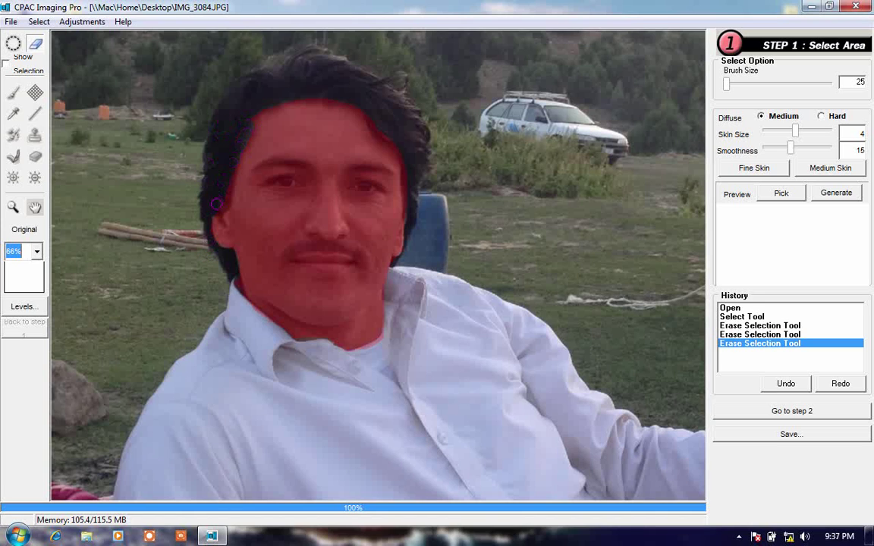
left_click_drag(216, 205, 213, 216)
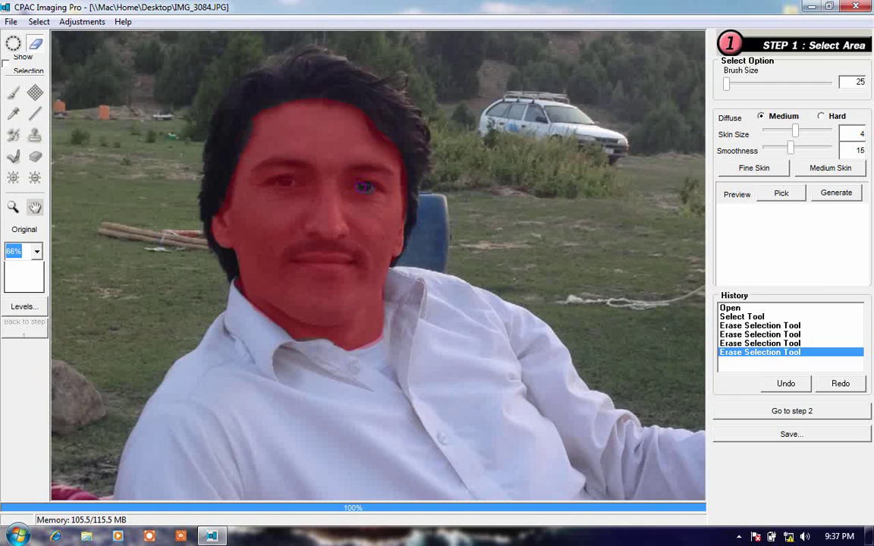
Erase the selection over both eyes, the eyebrows and the moustache, undoing a stray erase stroke.
left_click(364, 186)
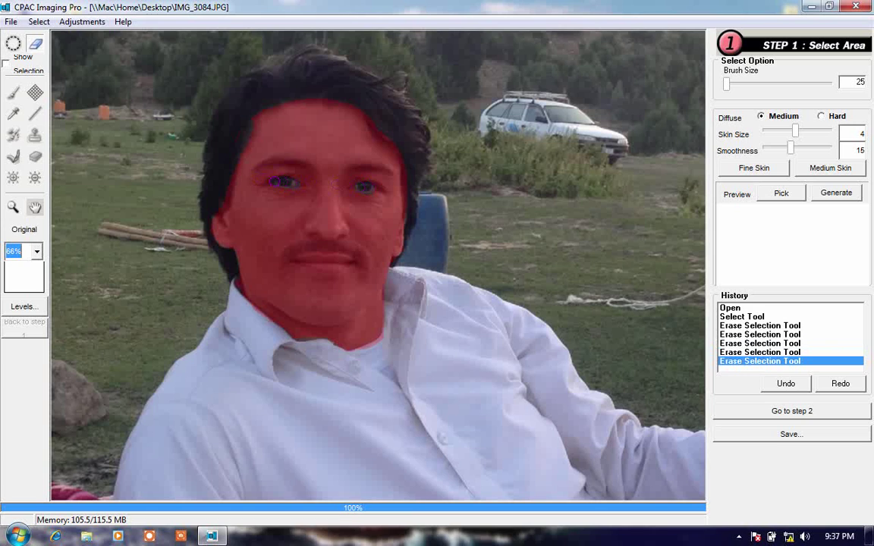
left_click(372, 188)
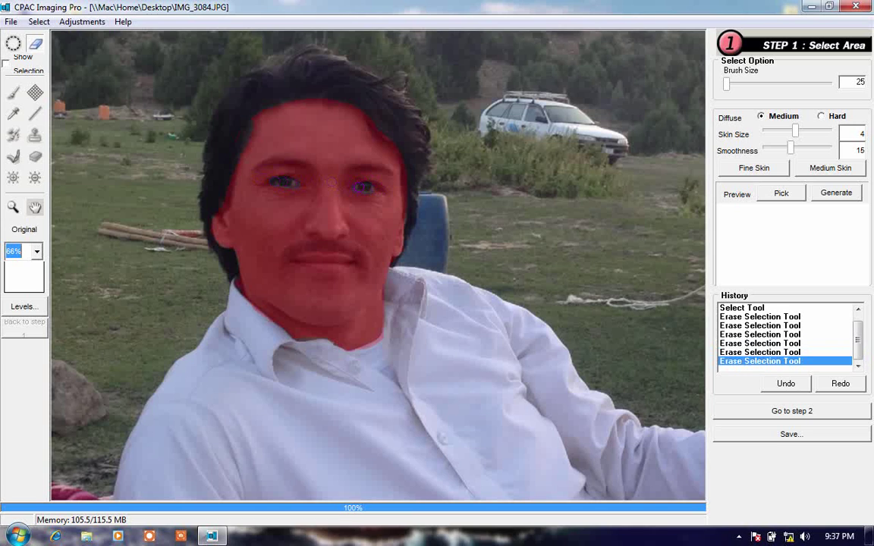
left_click(348, 171)
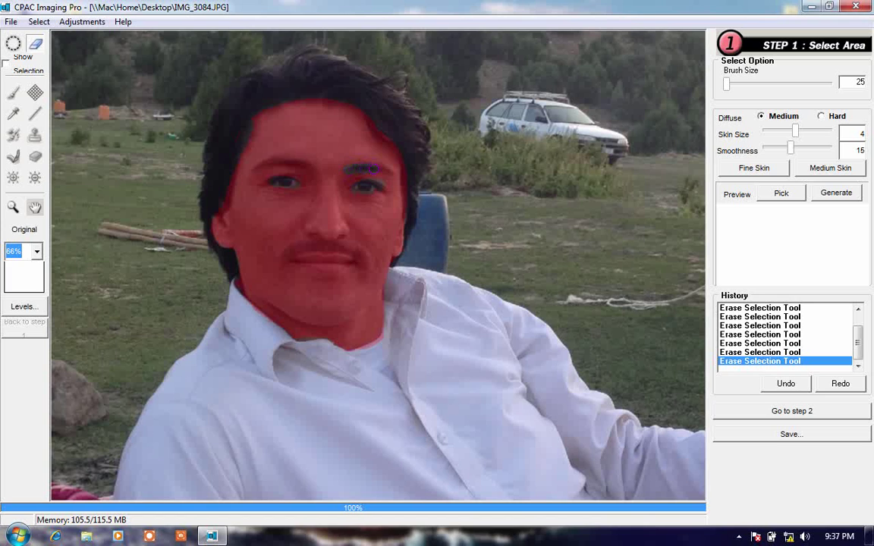
left_click(391, 172)
left_click(783, 385)
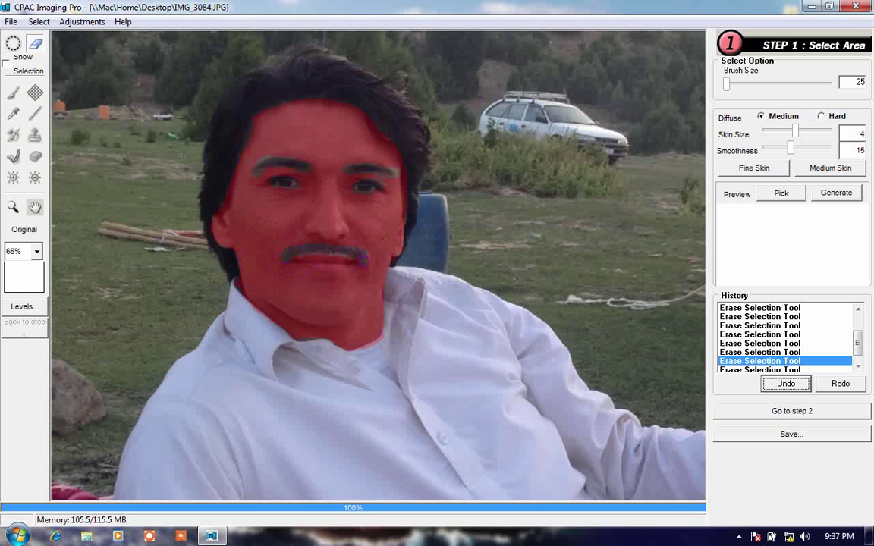
left_click(365, 267)
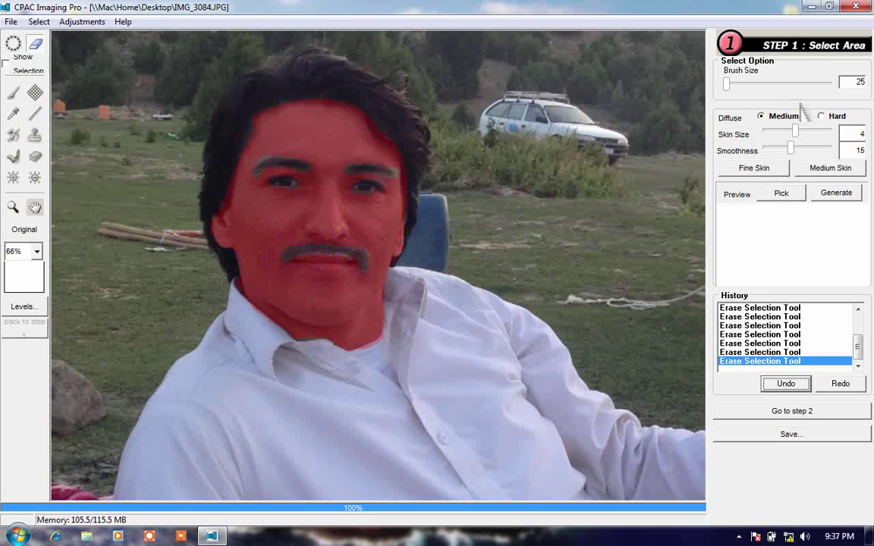
Erase the selection beside the nose with the brush size set to 20, and proceed to step 2, MakeUp.
double_click(861, 82)
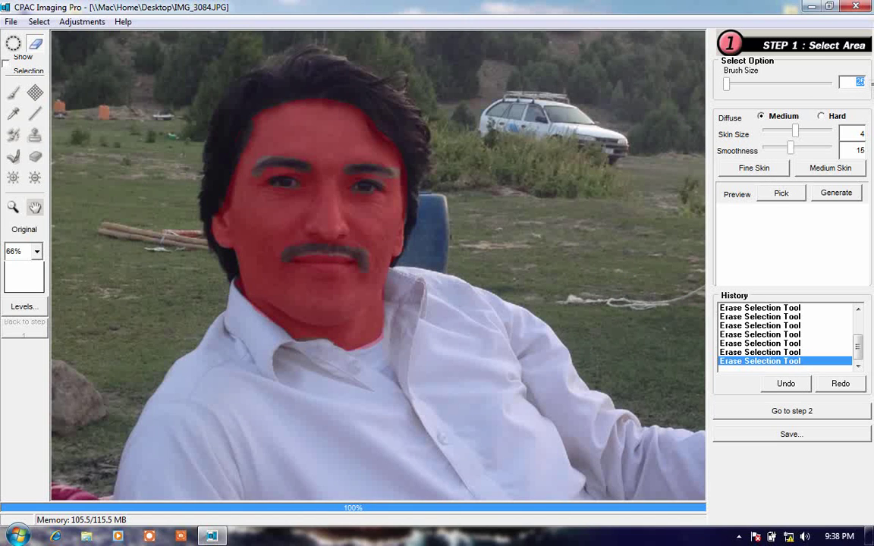
type("20")
left_click(790, 412)
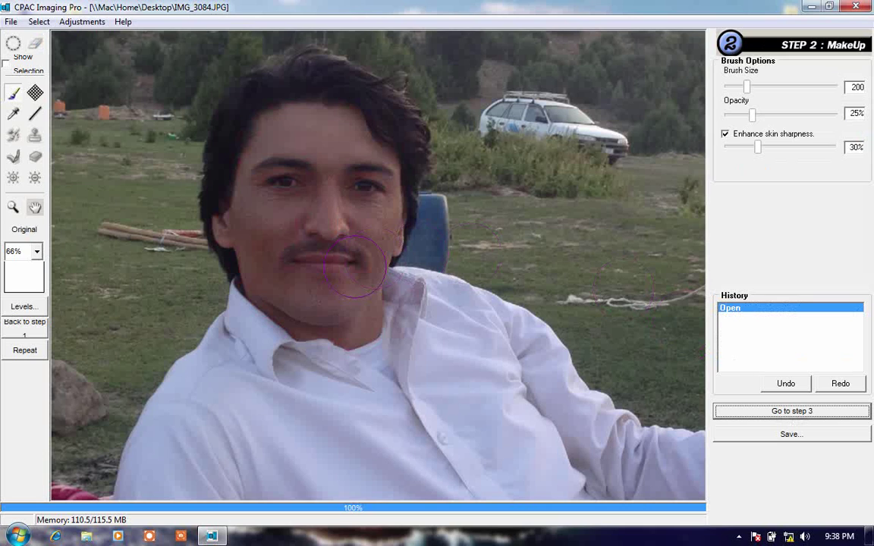
Brush the skin texture tool over the entire selected face and neck.
left_click(36, 93)
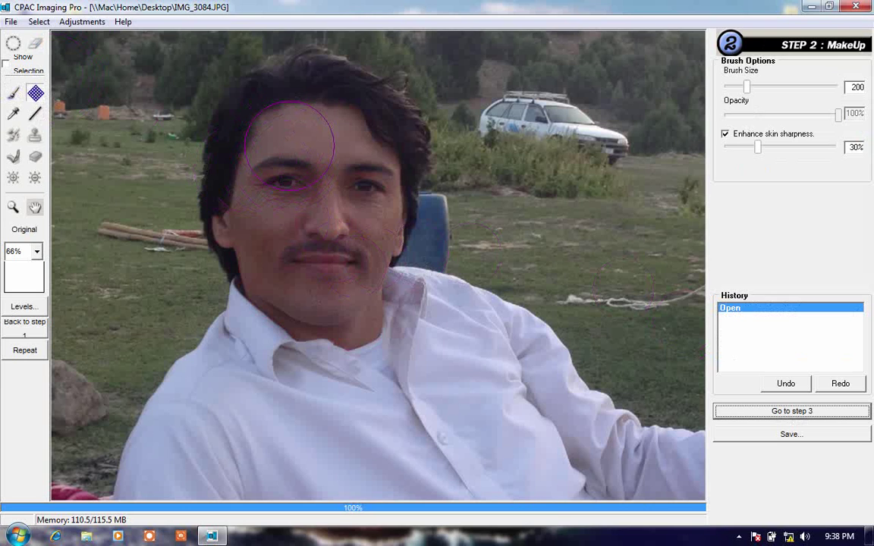
mouse_move(290, 145)
left_mouse_down()
mouse_move(334, 151)
mouse_move(369, 210)
mouse_move(328, 218)
mouse_move(319, 304)
mouse_move(239, 226)
mouse_move(228, 163)
mouse_move(306, 247)
mouse_move(371, 169)
left_mouse_up()
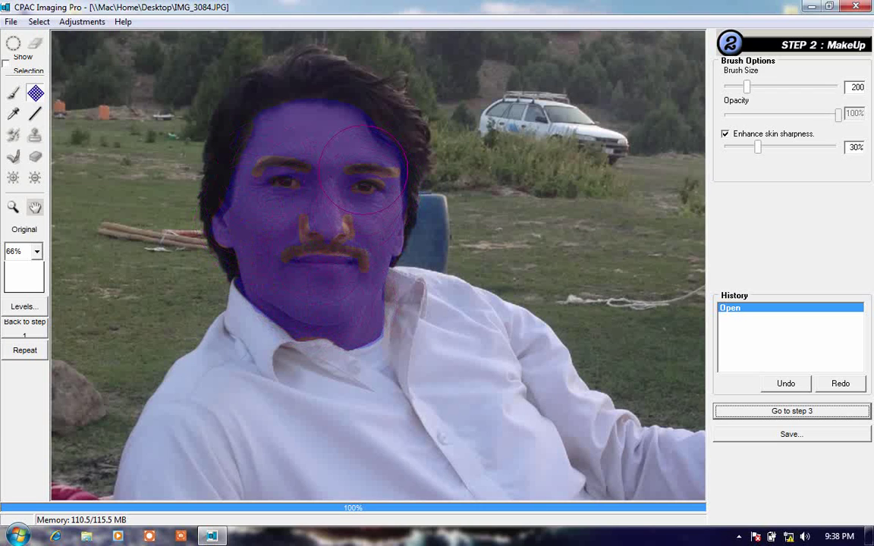
Apply the skin retouch to the brushed face and neck with a skin size of 2.3.
right_click(363, 170)
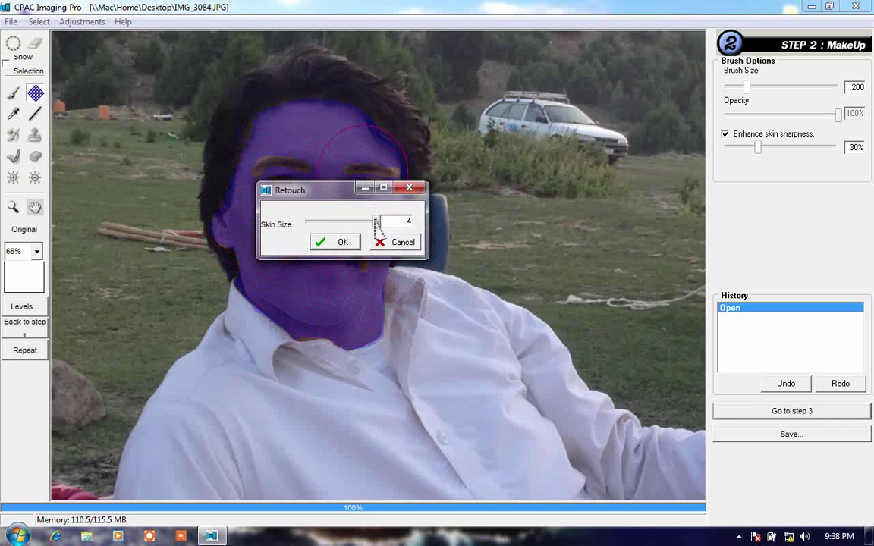
left_click_drag(375, 220, 342, 220)
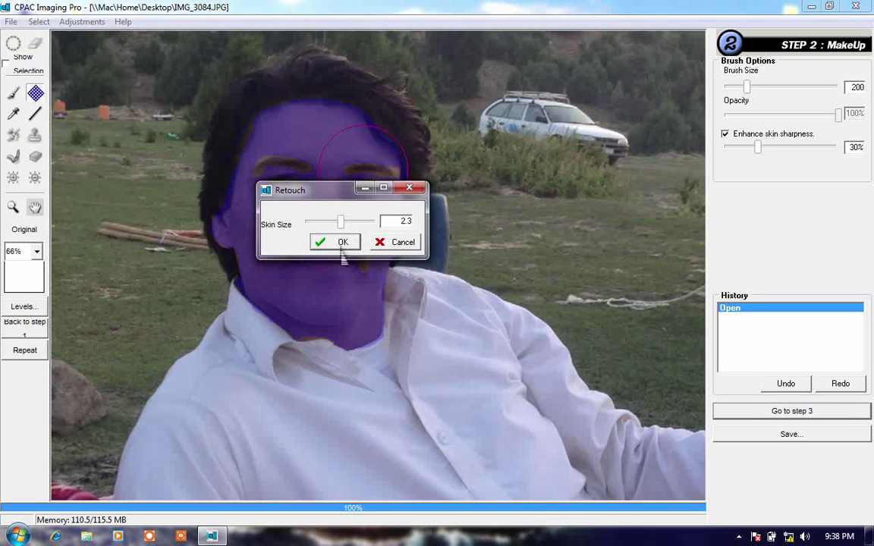
left_click(339, 242)
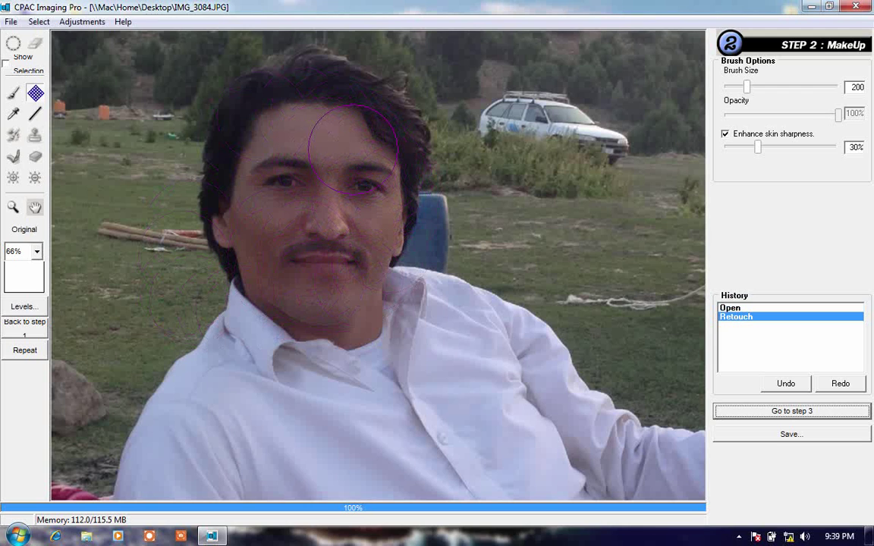
Brush the skin texture tool over the face again and apply a second retouch with a skin size of 1.5.
mouse_move(304, 133)
left_mouse_down()
mouse_move(258, 148)
mouse_move(227, 205)
mouse_move(328, 239)
mouse_move(383, 186)
mouse_move(326, 284)
mouse_move(346, 192)
left_mouse_up()
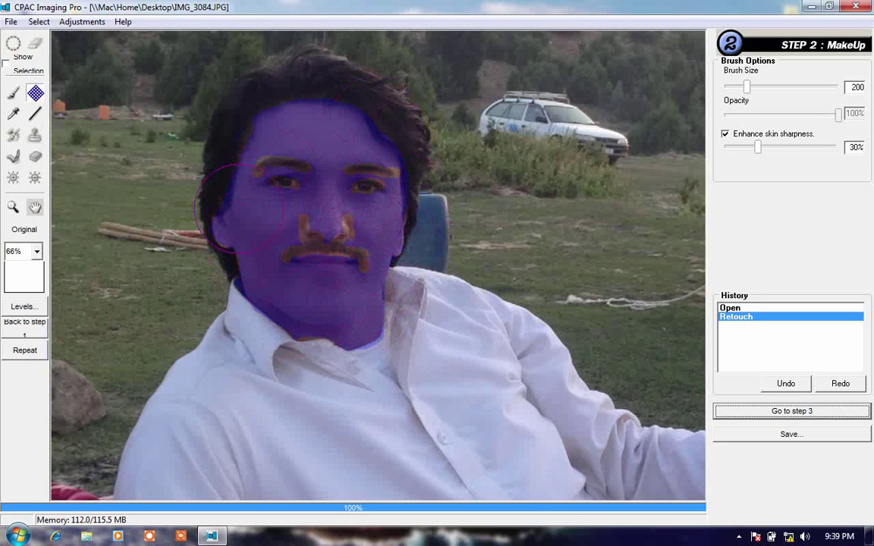
right_click(383, 235)
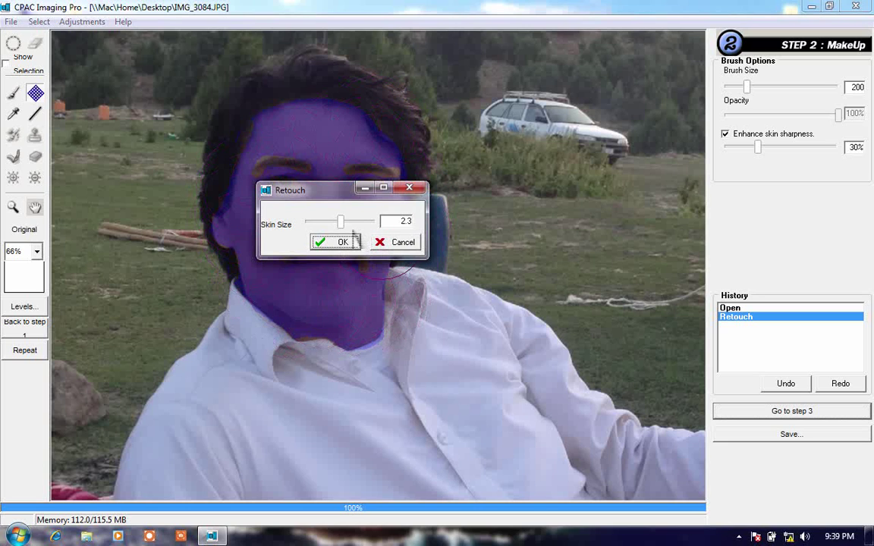
left_click_drag(341, 222, 325, 222)
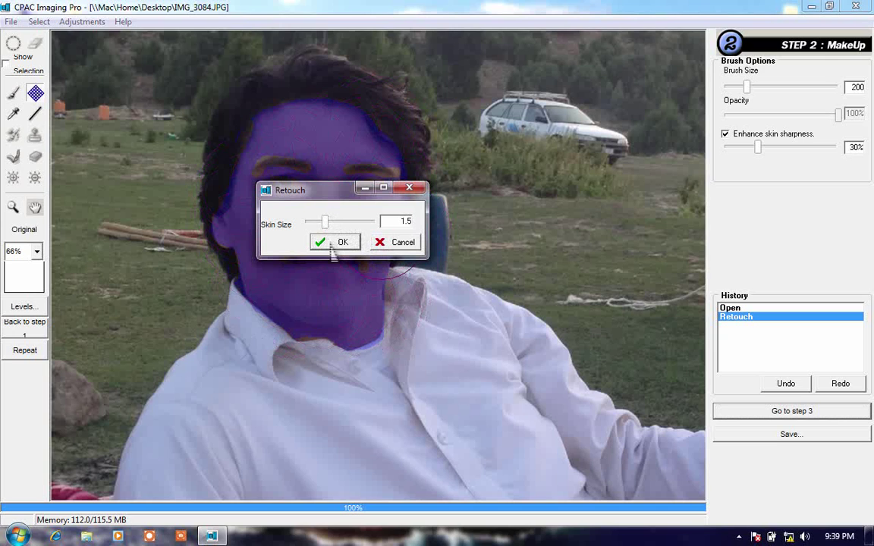
left_click(337, 243)
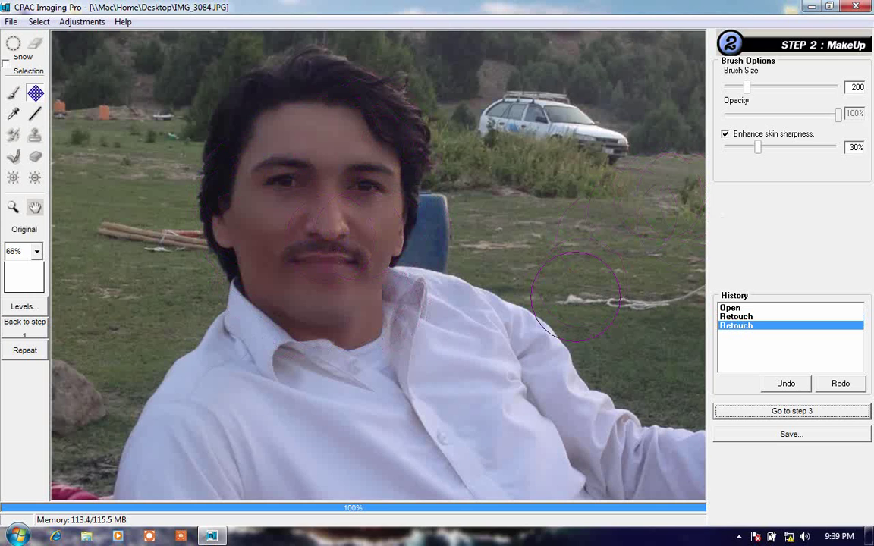
Apply a third skin retouch to the face at skin size 1.5, and proceed to step 3, Finishing.
mouse_move(357, 133)
left_mouse_down()
mouse_move(300, 125)
mouse_move(243, 296)
mouse_move(356, 191)
mouse_move(303, 194)
mouse_move(342, 327)
mouse_move(331, 190)
left_mouse_up()
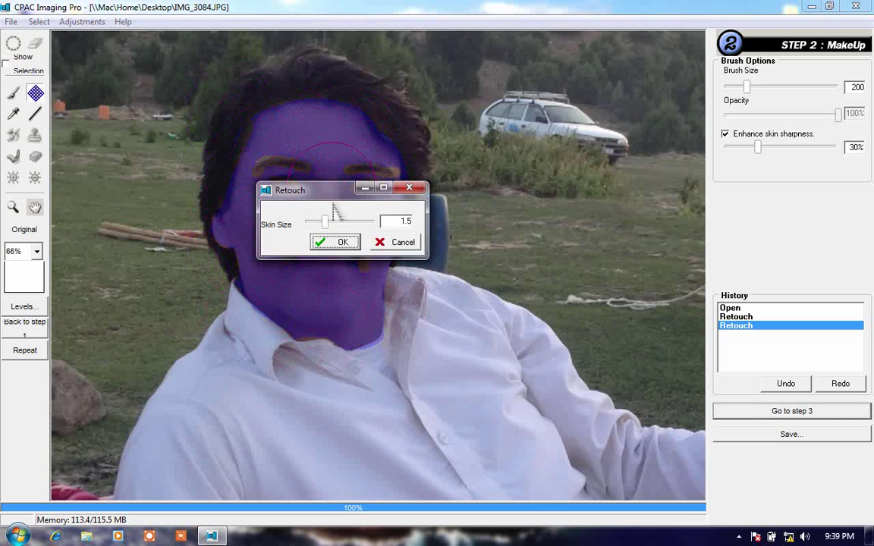
left_click(342, 241)
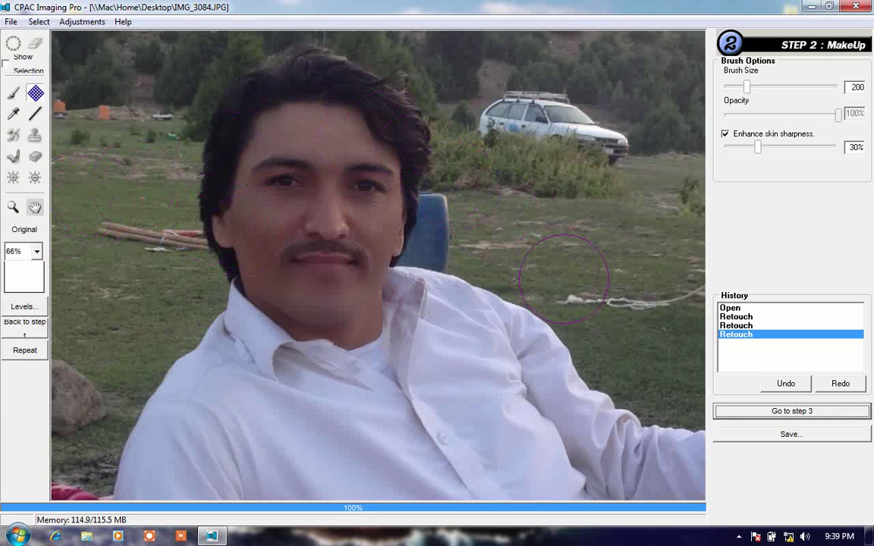
left_click(789, 412)
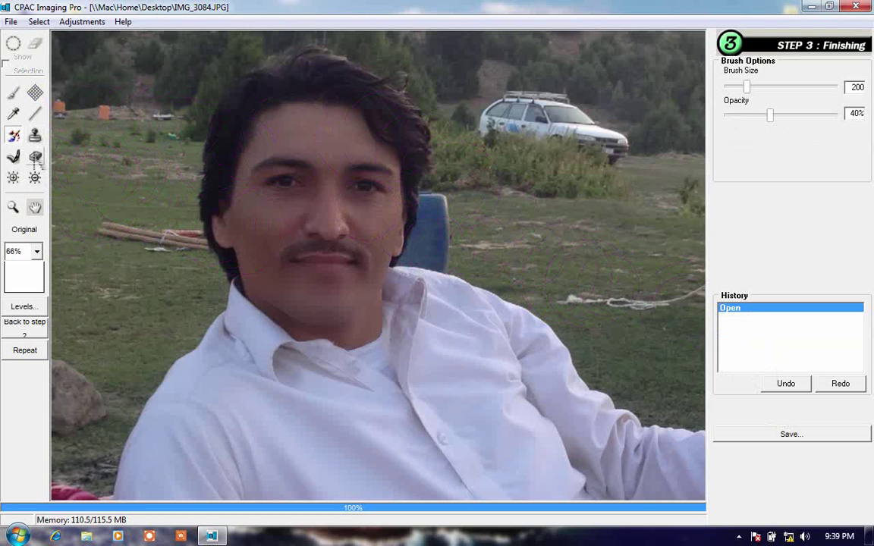
Try the Color Brush tool over the face at 30% opacity, and undo the stroke.
left_click(13, 156)
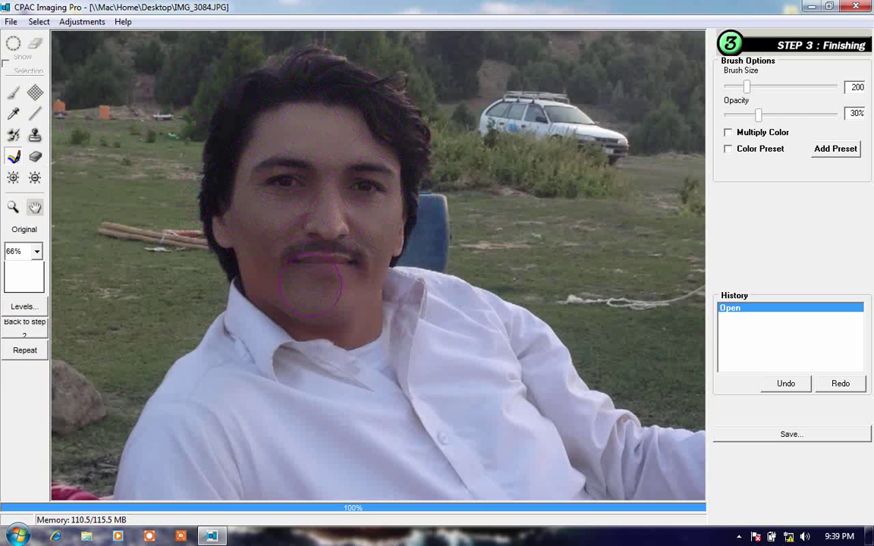
mouse_move(293, 170)
left_mouse_down()
mouse_move(347, 324)
mouse_move(439, 279)
left_mouse_up()
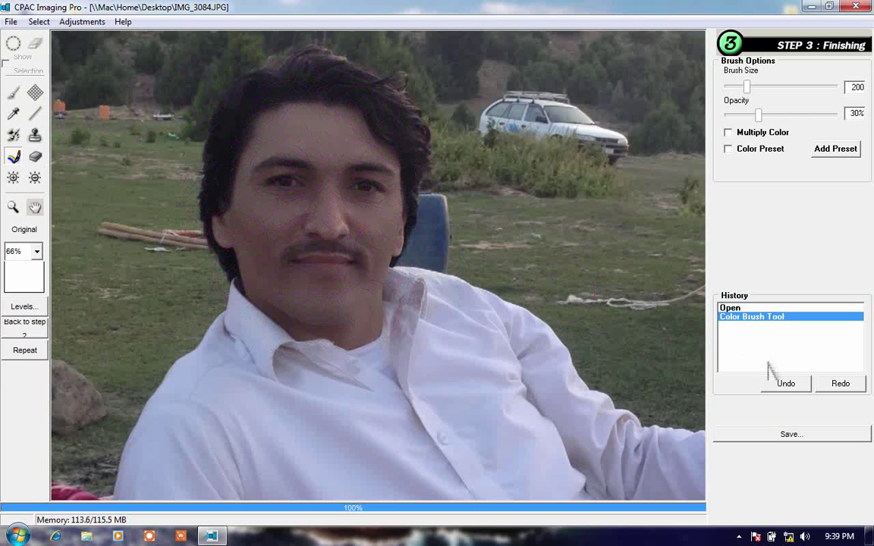
left_click(785, 387)
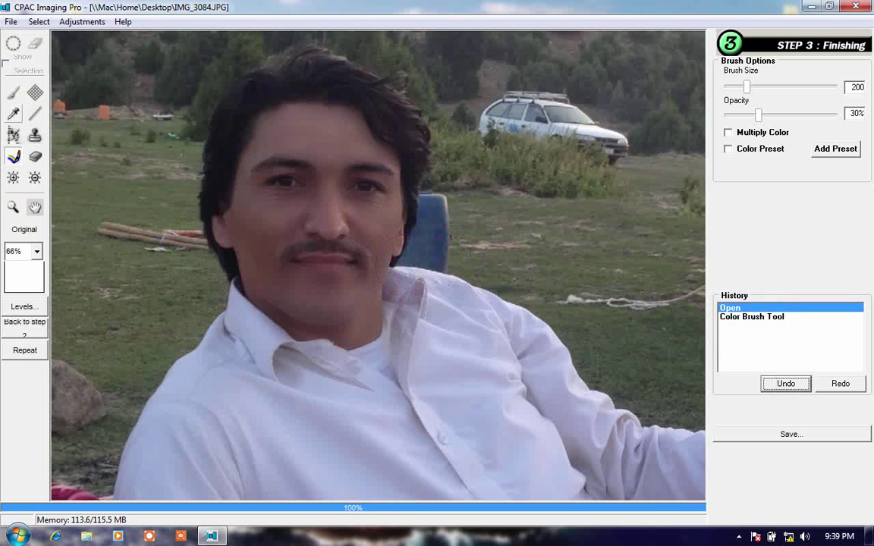
Try the Sponge tool in Desaturate mode on the forehead and hair, and undo the stroke.
left_click(36, 158)
left_click_drag(308, 133, 228, 114)
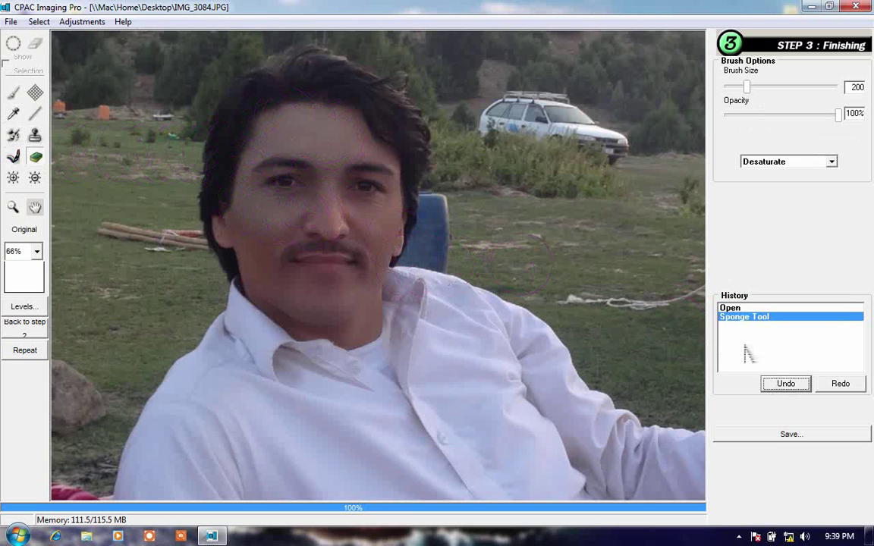
left_click(784, 384)
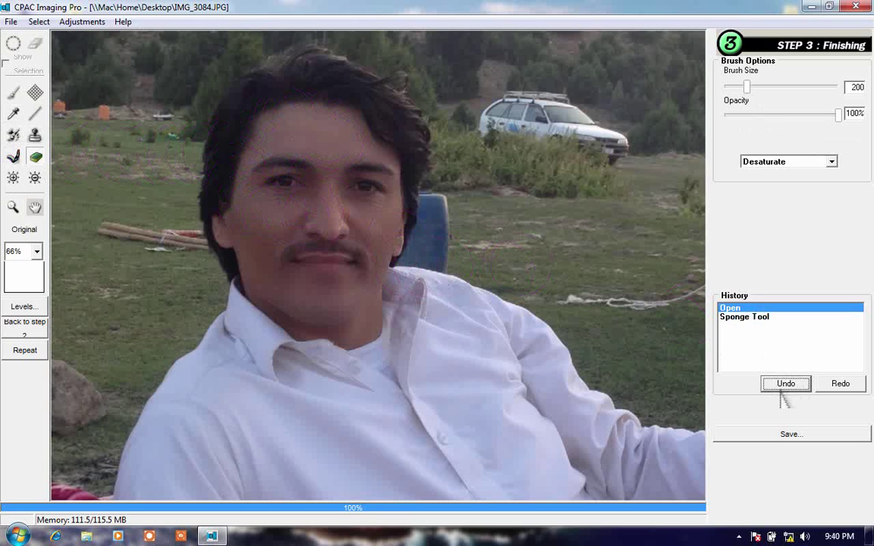
Lighten the face's midtones with the Dodge tool at 50% opacity, undoing a first trial stroke made at 100%.
left_click(13, 177)
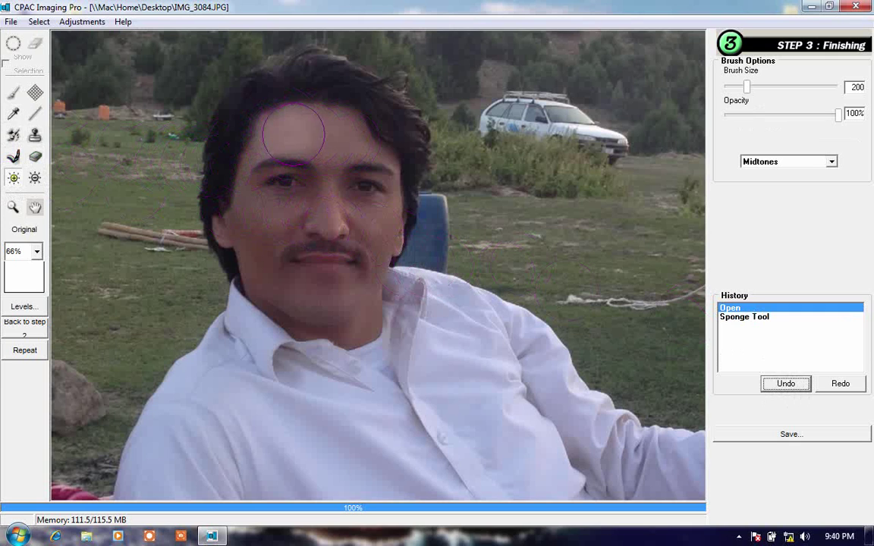
left_click_drag(361, 215, 361, 220)
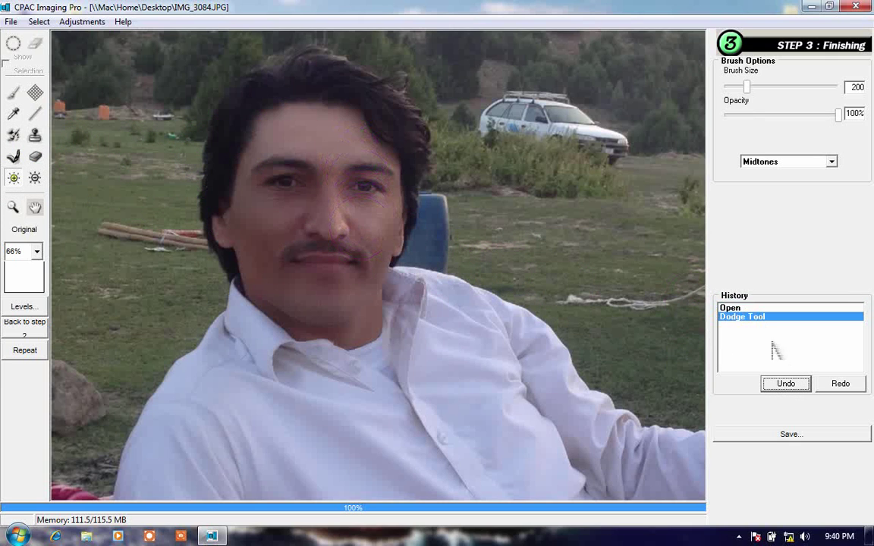
left_click(786, 385)
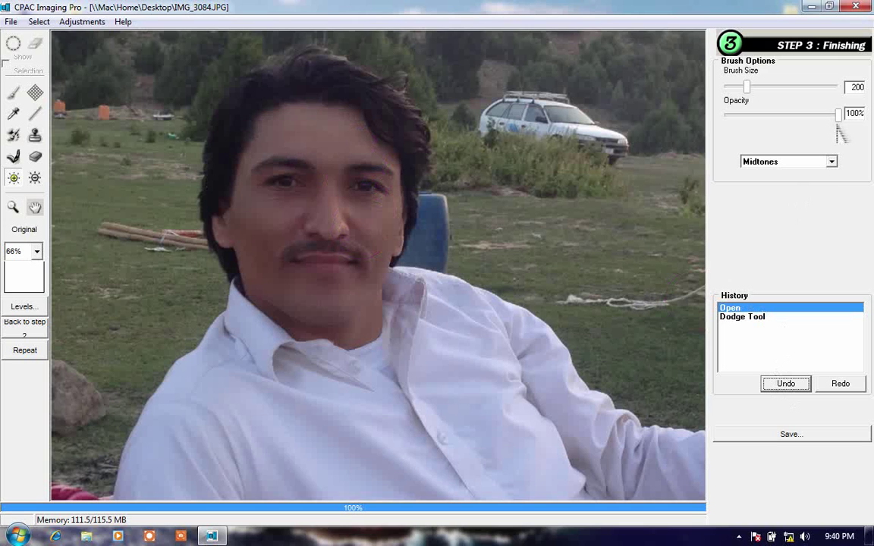
left_click_drag(838, 115, 782, 115)
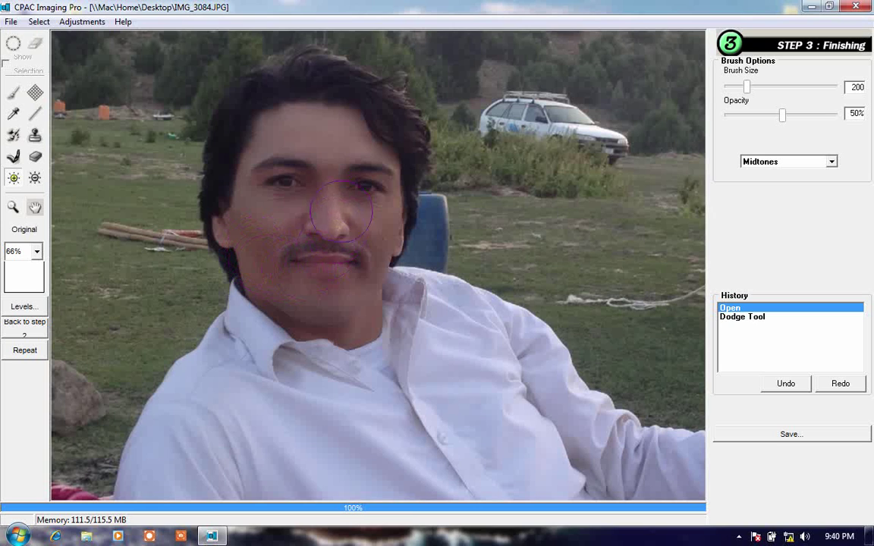
mouse_move(389, 179)
left_mouse_down()
mouse_move(339, 262)
mouse_move(287, 305)
mouse_move(279, 292)
left_mouse_up()
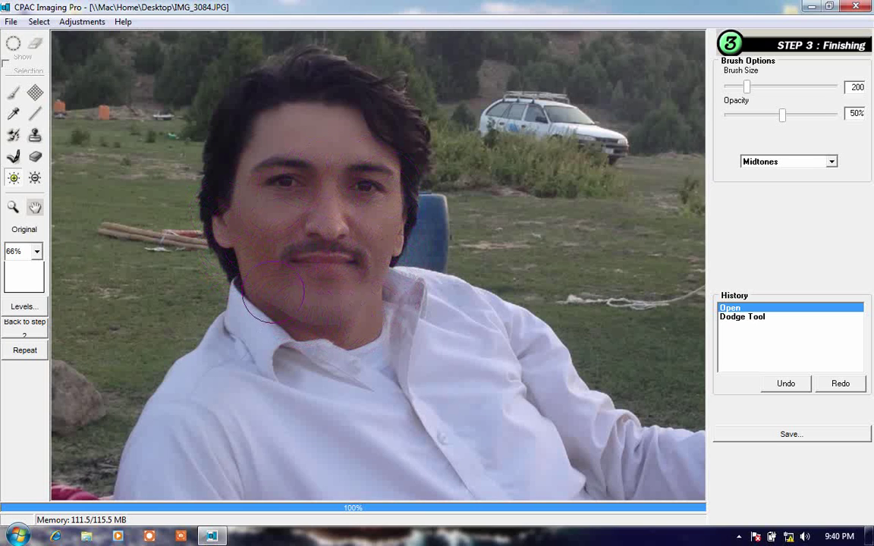
left_click(332, 329)
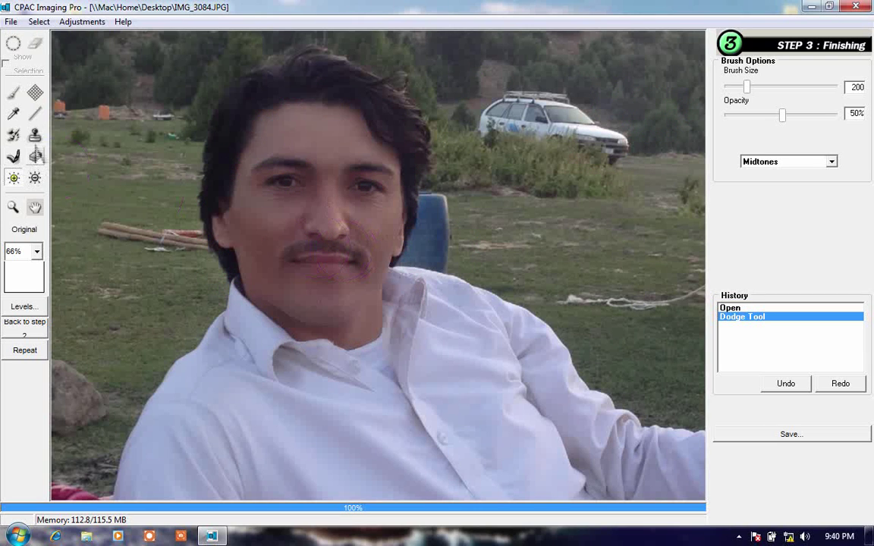
Try to paint over the hair with the clone stamp at brush size 145.
left_click(35, 135)
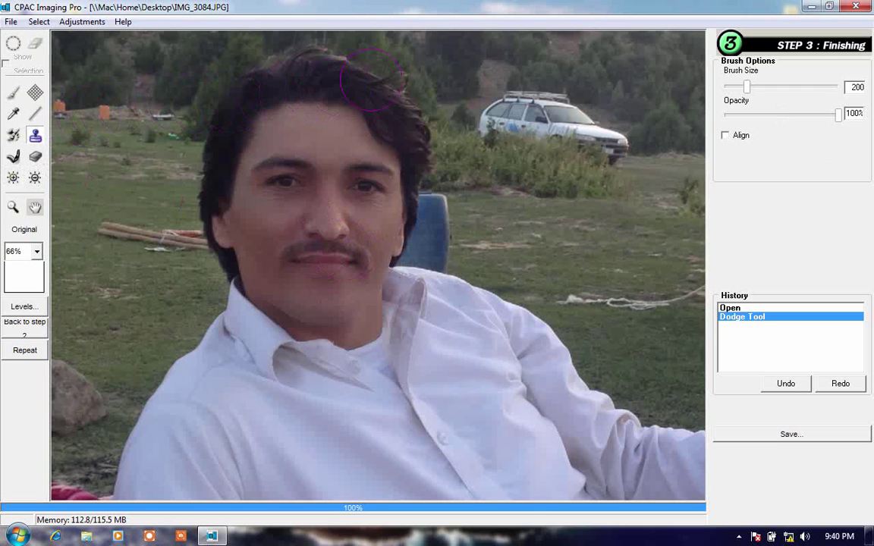
left_click_drag(748, 87, 741, 91)
left_click(310, 77)
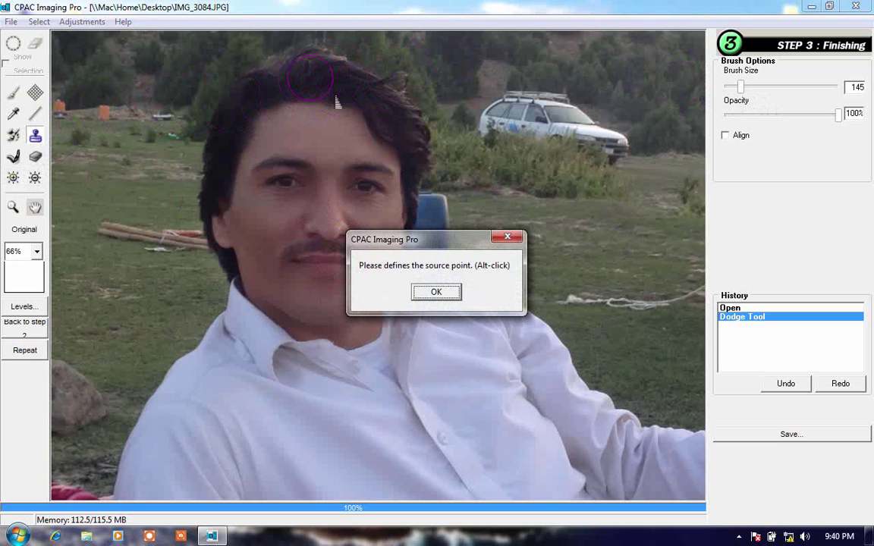
left_click(437, 293)
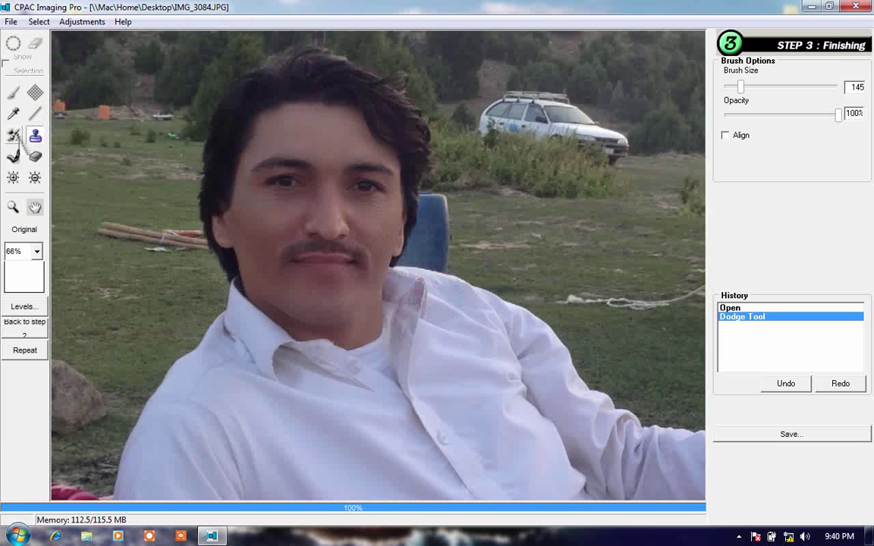
Try the History Brush tool at 40% opacity over the hair and face, and undo the strokes.
left_click(13, 135)
mouse_move(261, 97)
left_mouse_down()
mouse_move(281, 75)
mouse_move(254, 107)
mouse_move(273, 83)
left_mouse_up()
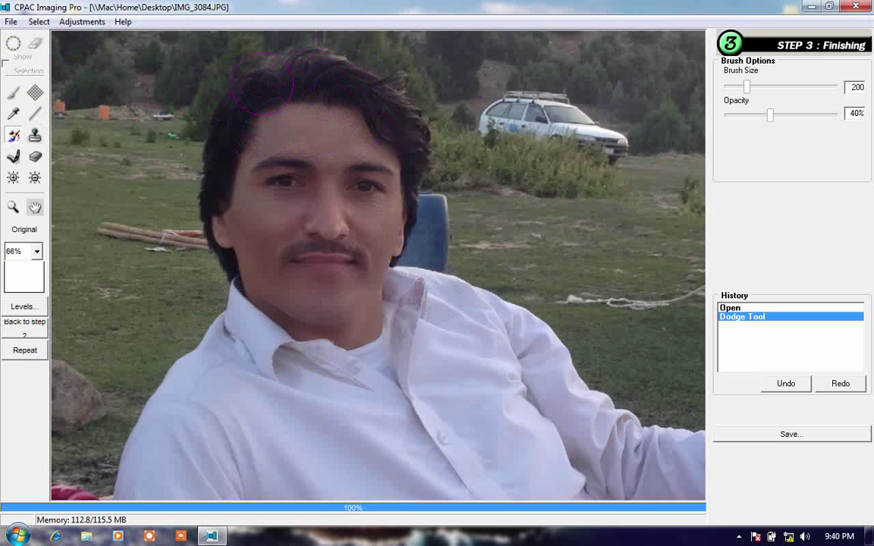
left_click_drag(284, 138, 232, 174)
left_click_drag(285, 185, 367, 164)
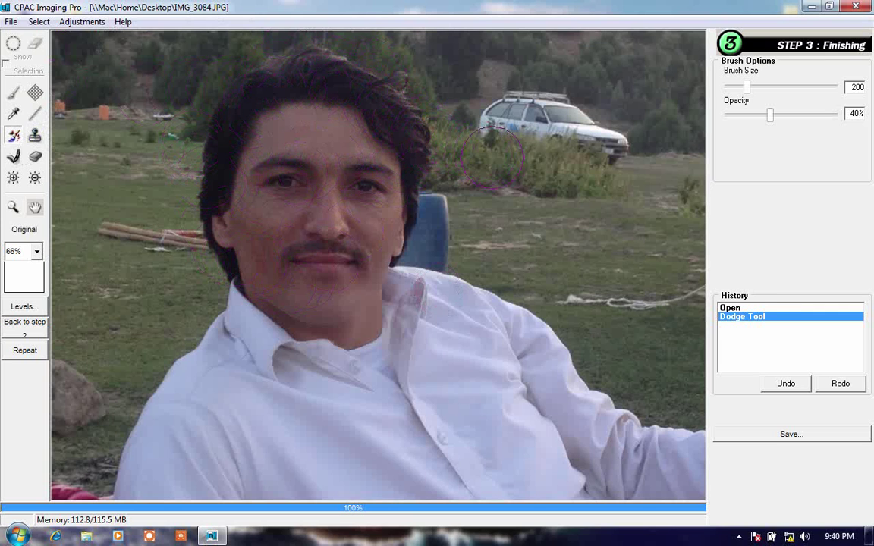
left_click_drag(486, 152, 451, 129)
left_click(787, 385)
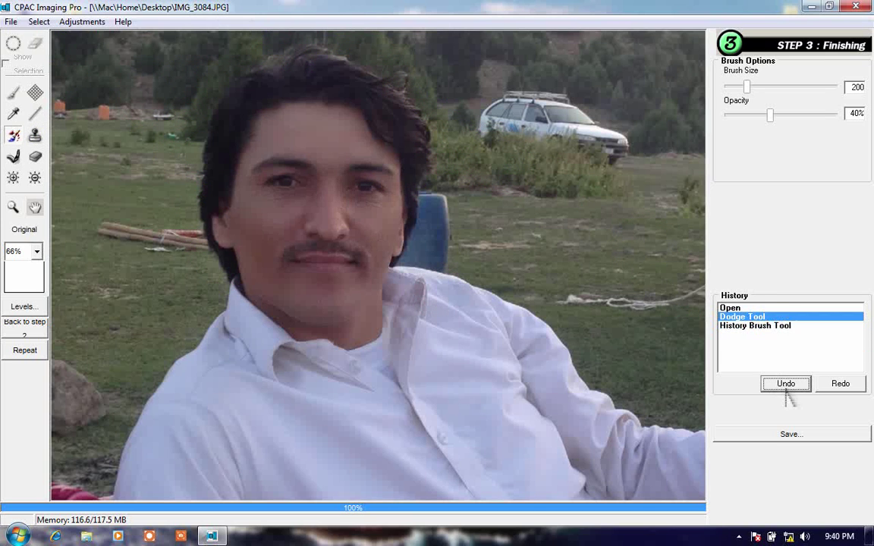
Try darkening the hair with the Burn tool at brush size 121 and 100% opacity, and undo both burn strokes.
left_click(35, 177)
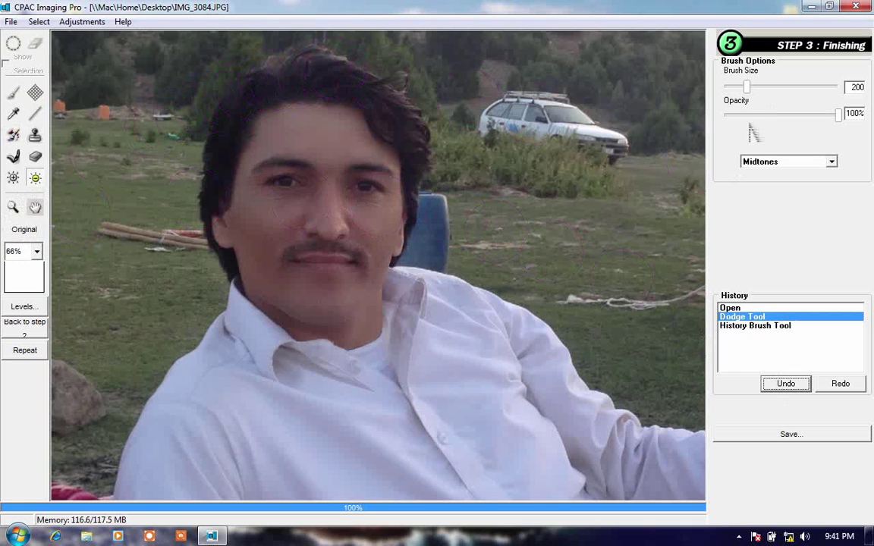
left_click_drag(747, 89, 738, 91)
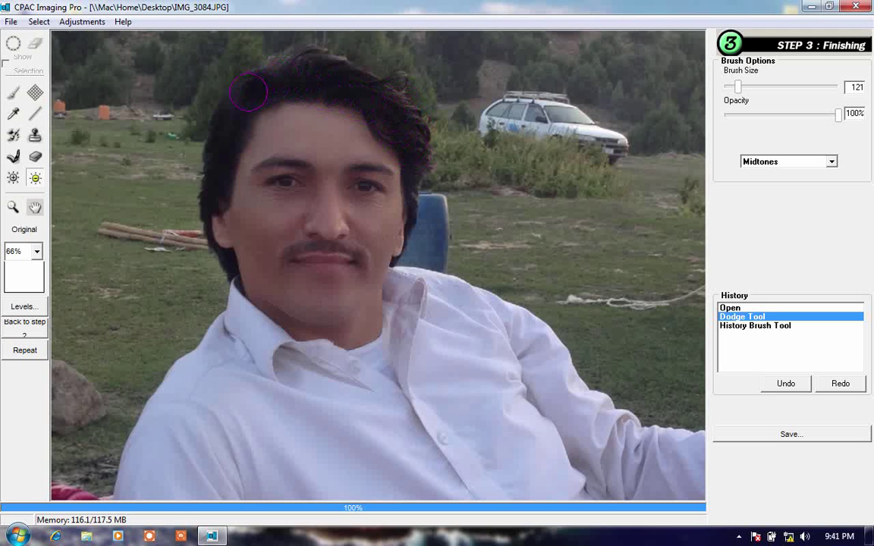
mouse_move(209, 193)
left_mouse_down()
mouse_move(201, 166)
mouse_move(221, 85)
left_mouse_up()
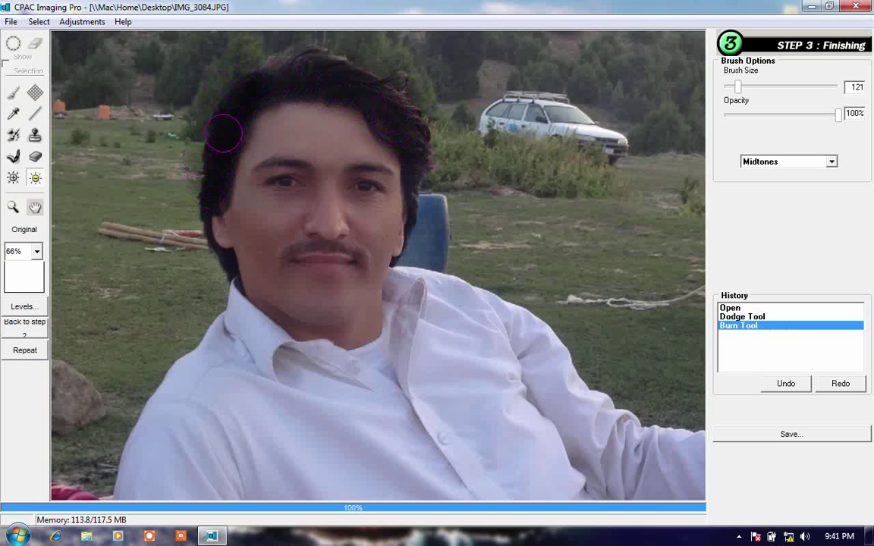
mouse_move(266, 92)
left_mouse_down()
mouse_move(277, 76)
mouse_move(322, 80)
mouse_move(400, 133)
left_mouse_up()
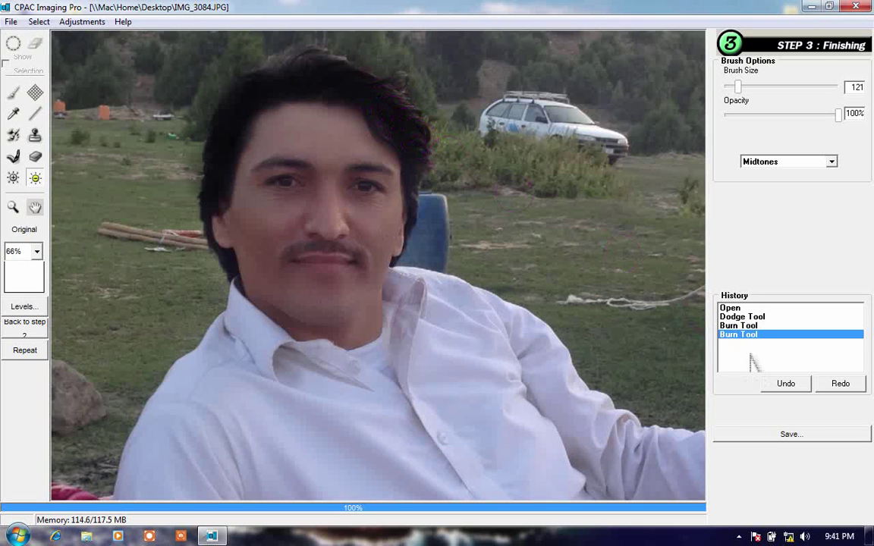
left_click(788, 385)
left_click(787, 386)
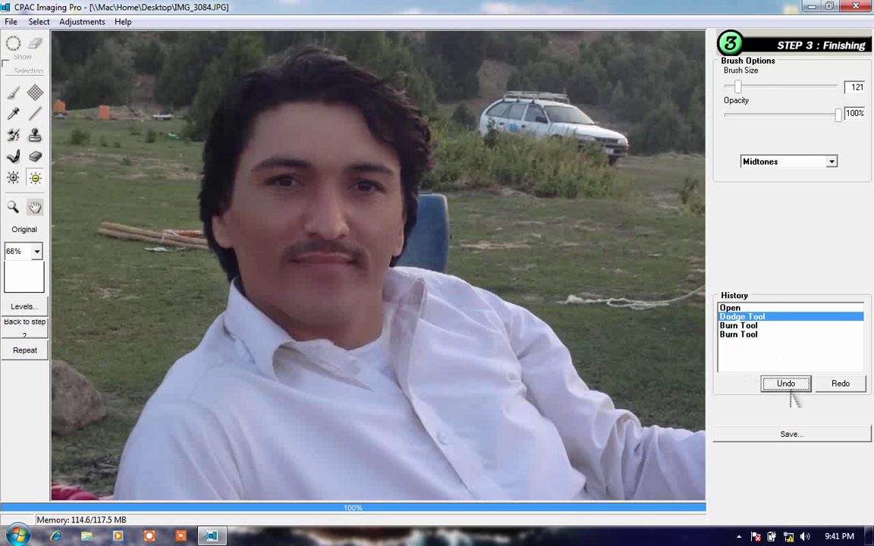
left_click(788, 385)
left_click(840, 384)
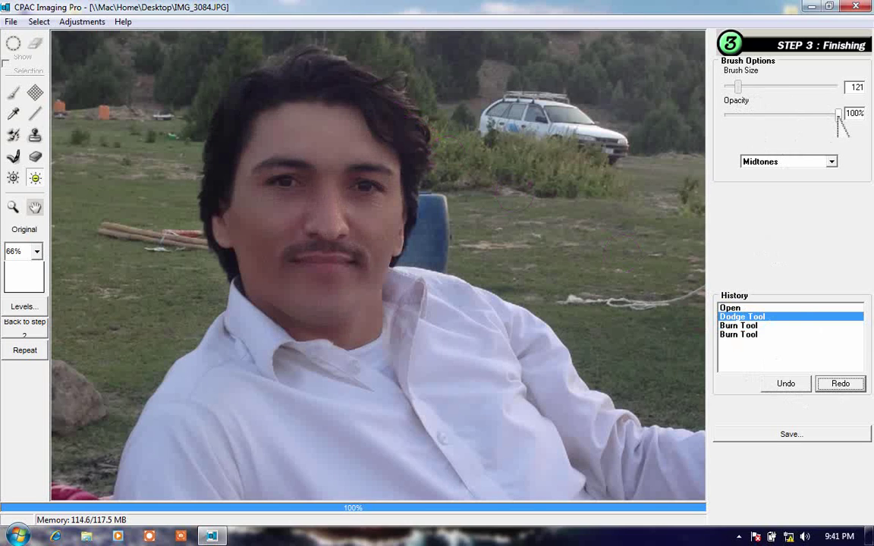
Darken the hair's midtones with the Burn tool at 68% opacity and brush size 85.
left_click_drag(839, 119, 804, 119)
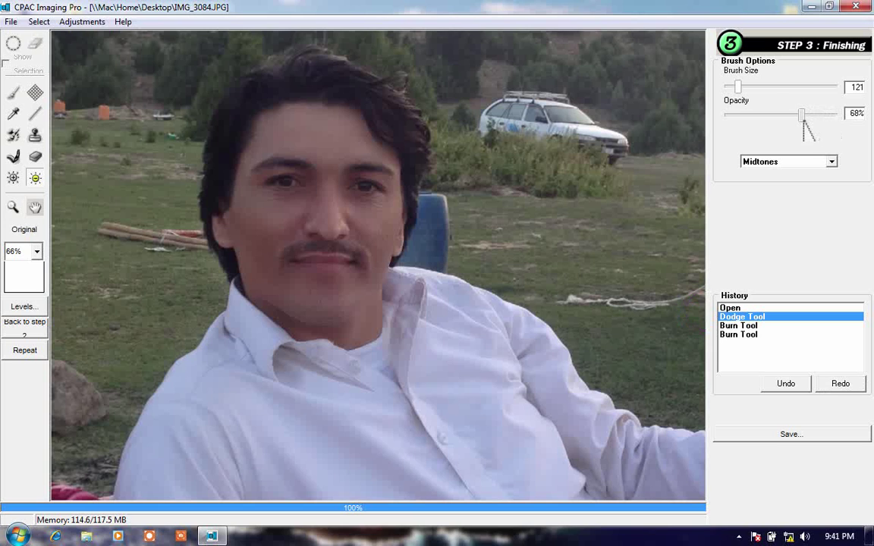
left_click_drag(737, 90, 736, 90)
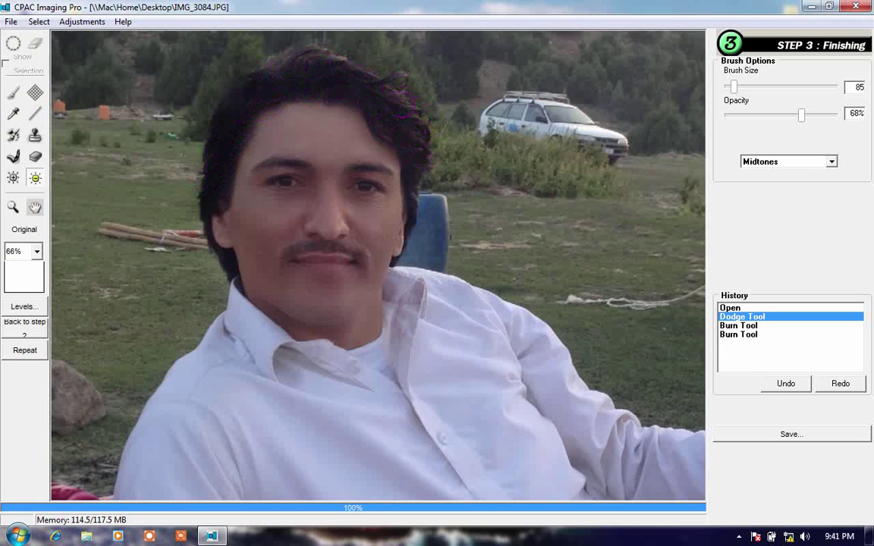
left_click(253, 100)
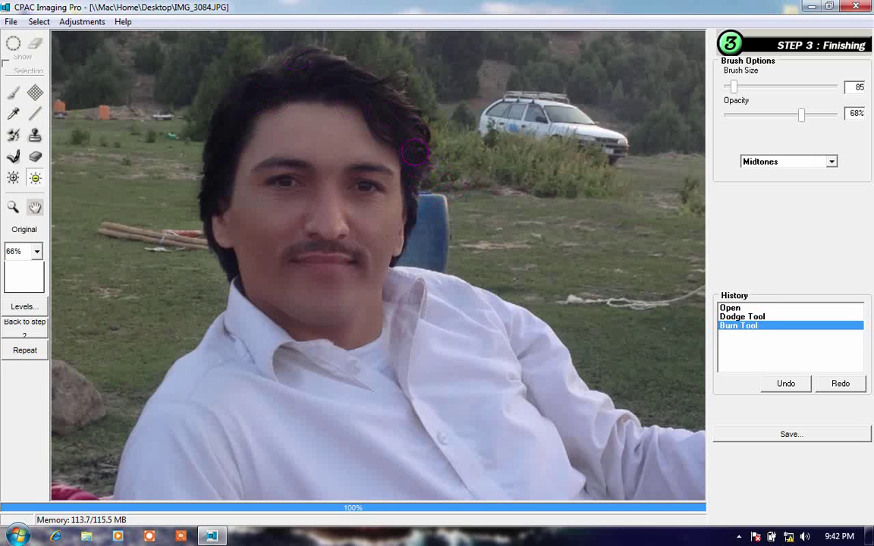
mouse_move(416, 186)
left_mouse_down()
mouse_move(380, 182)
mouse_move(370, 197)
left_mouse_up()
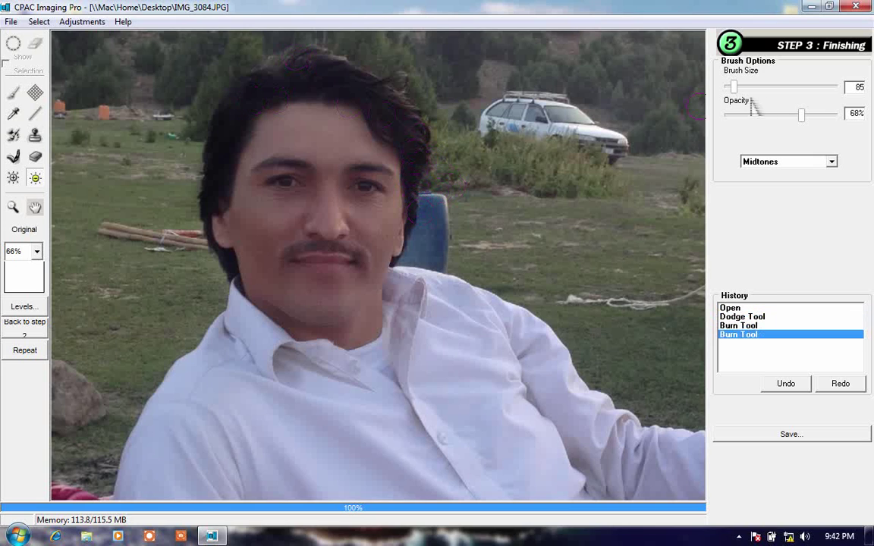
Set the Burn tool's brush size to 7.
left_click_drag(734, 90, 722, 97)
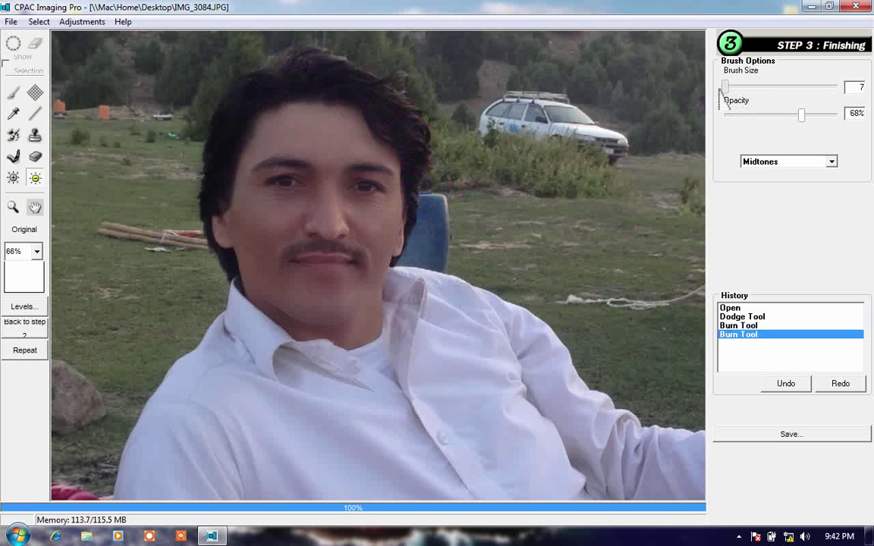